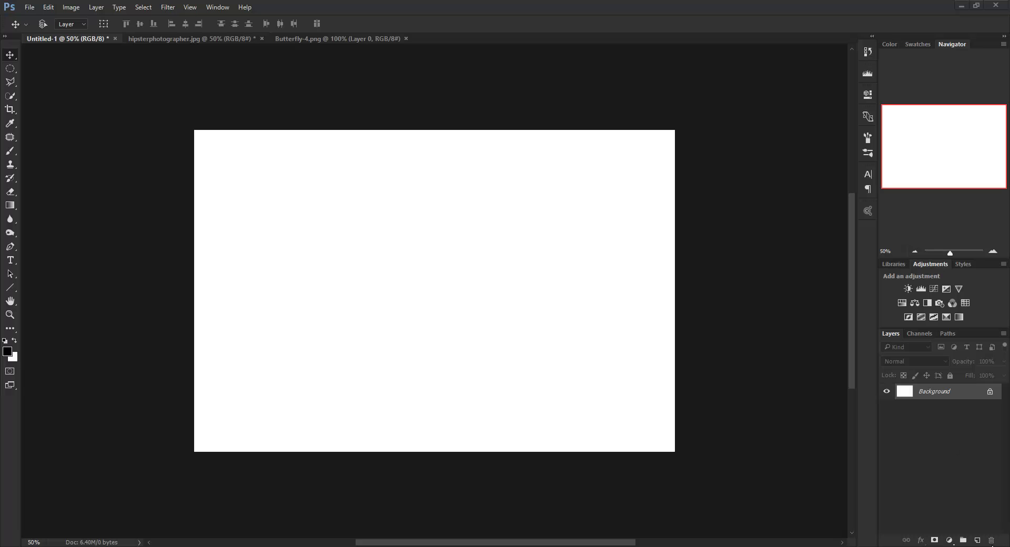
# Add a reversed radial Gradient Fill layer at 330% scale, white centre fading to grey edges
pyautogui.click(950, 540)
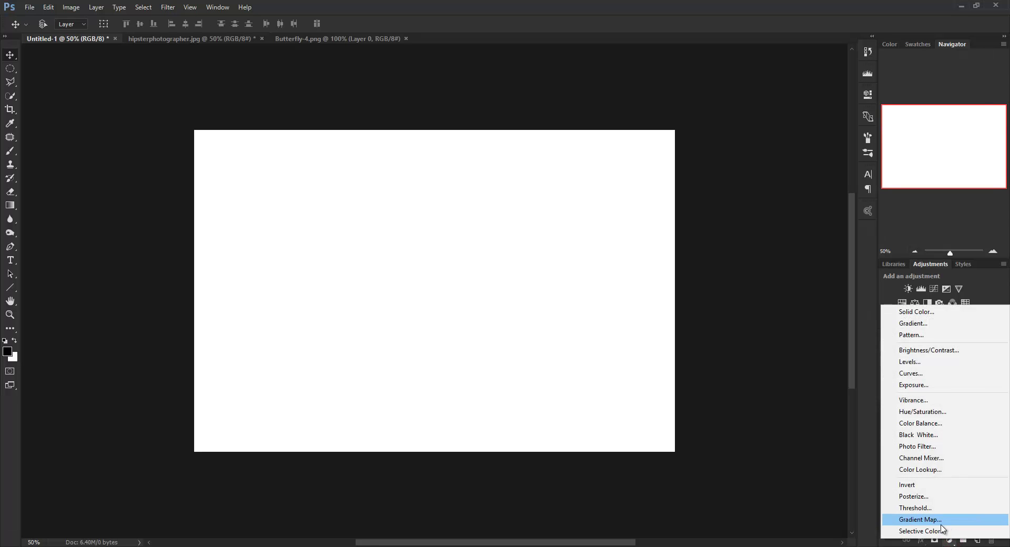
pyautogui.click(915, 323)
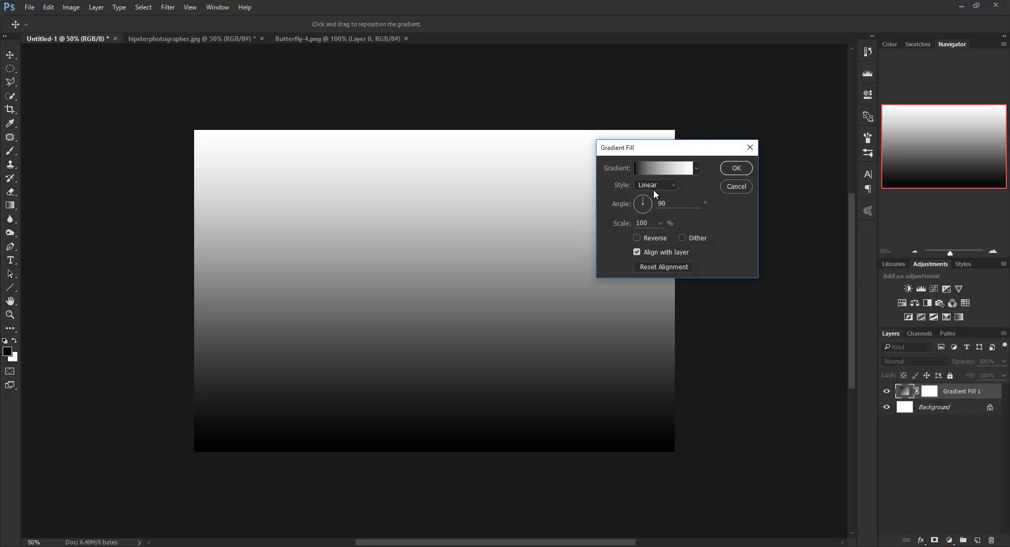
pyautogui.click(655, 185)
pyautogui.click(654, 235)
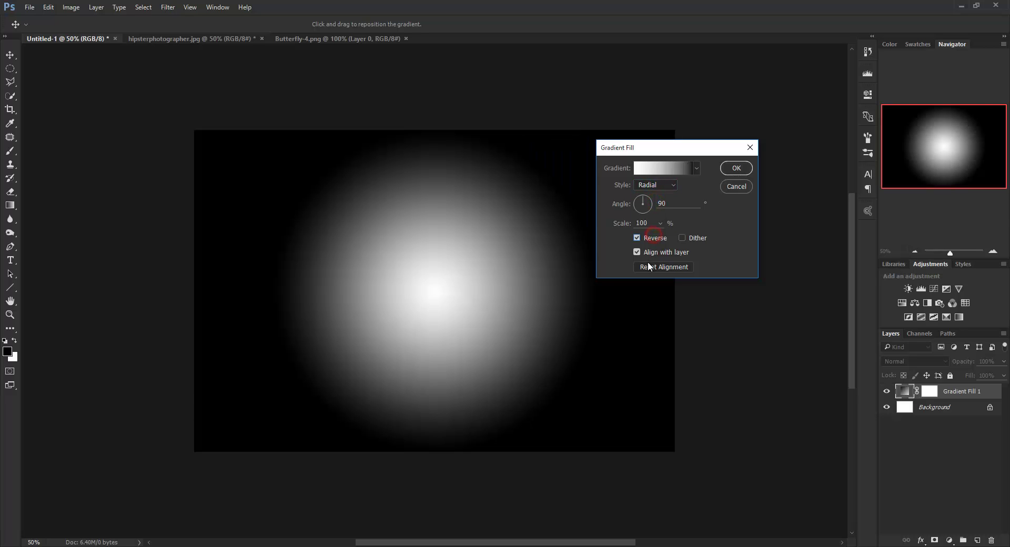
pyautogui.moveTo(627, 226); pyautogui.dragTo(670, 236)
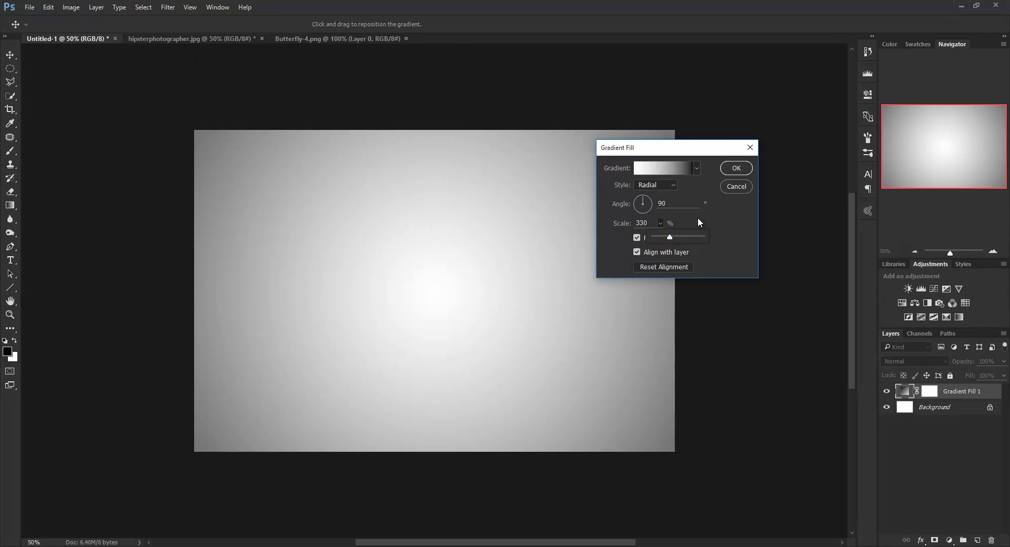
pyautogui.click(736, 167)
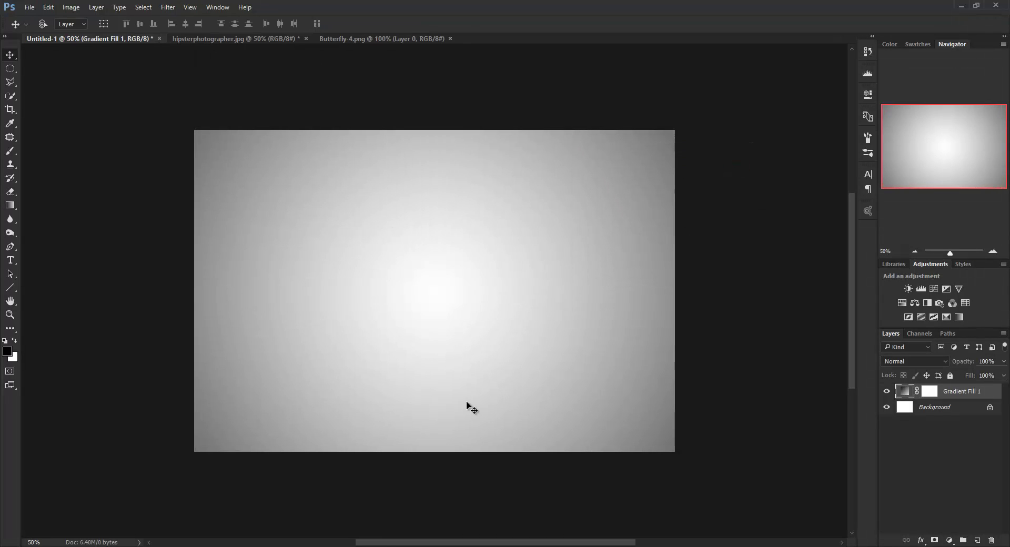
# Add a new empty layer and rename it 'Base Brush'
pyautogui.click(979, 540)
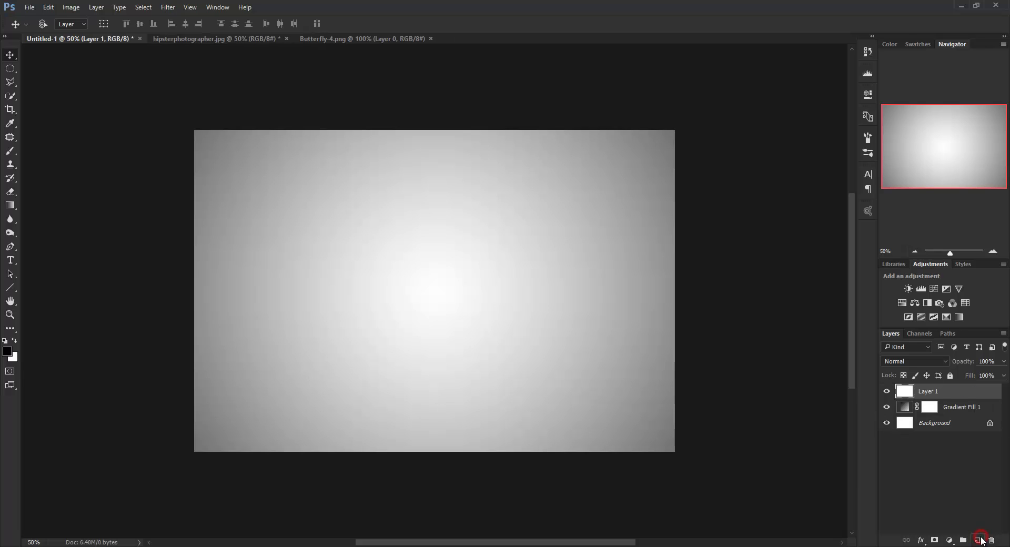
pyautogui.doubleClick(930, 392)
pyautogui.write('Br')
pyautogui.write('ush')
pyautogui.press('Return')
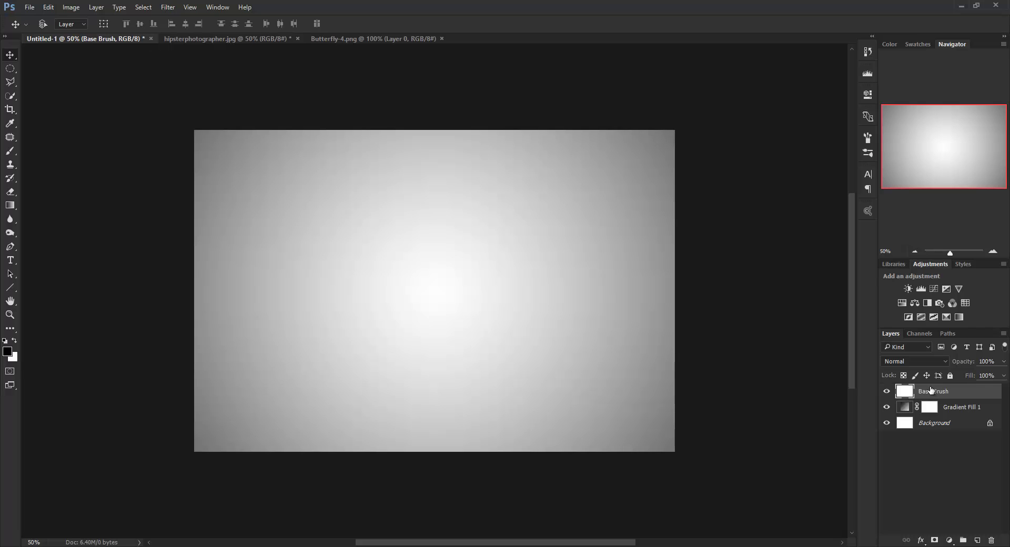
# Select the Brush tool with an ink-splatter tip sized 511 px
pyautogui.press('b')
pyautogui.rightClick(416, 259)
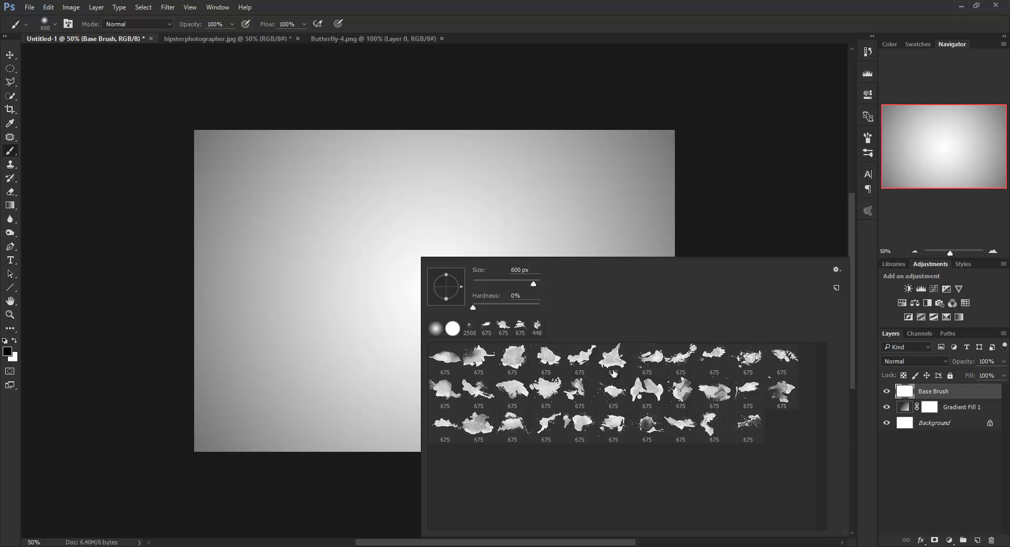
pyautogui.click(589, 366)
pyautogui.click(533, 285)
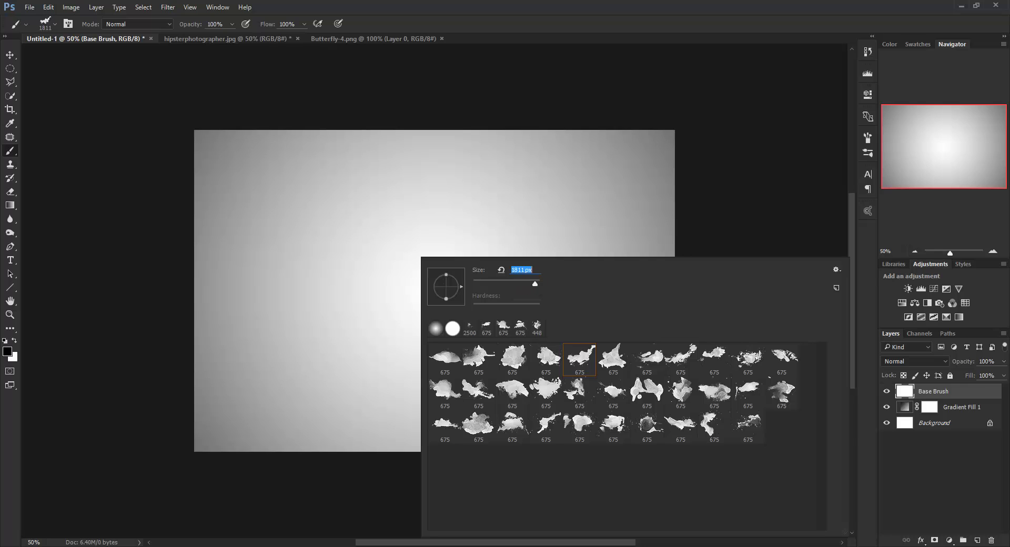
pyautogui.click(532, 284)
pyautogui.moveTo(533, 286); pyautogui.dragTo(536, 286)
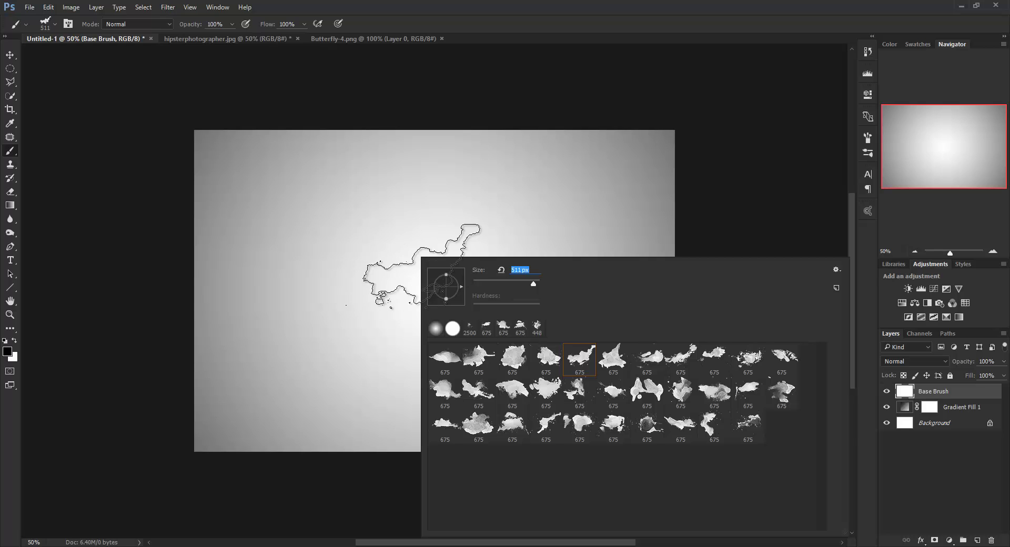
# Enlarge the brush to 900 px and stamp two large black splatters near the centre
pyautogui.click(817, 214)
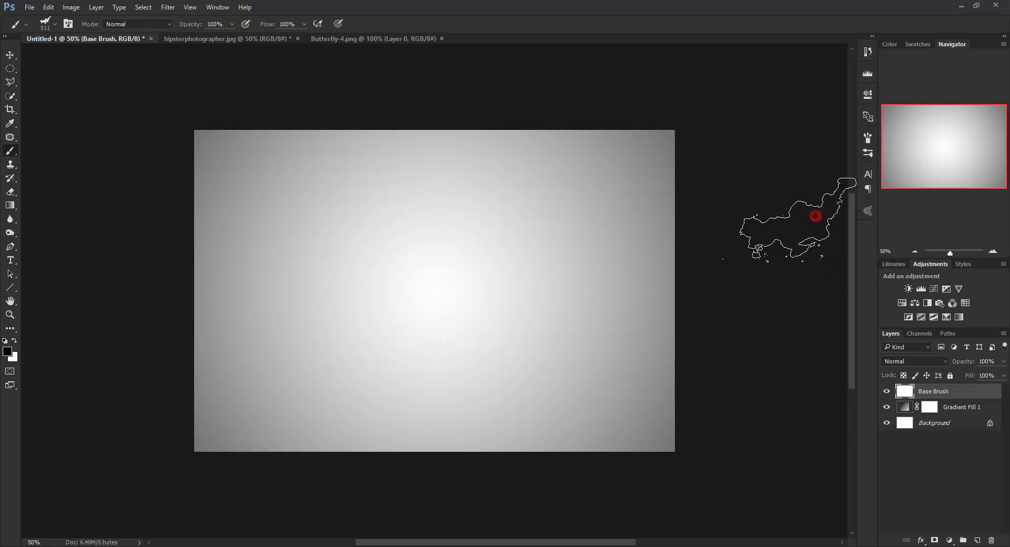
pyautogui.press(']')
pyautogui.press(']')
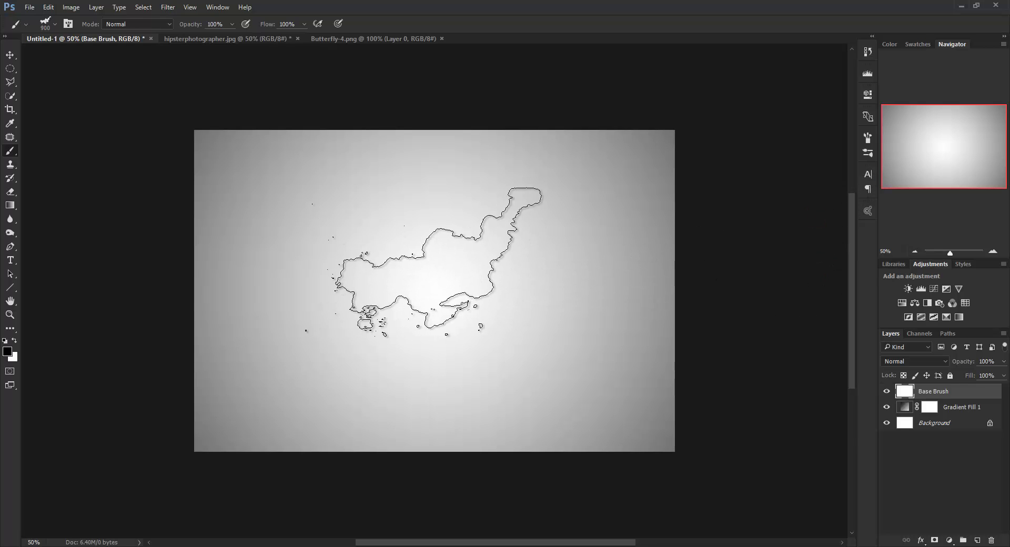
pyautogui.click(422, 262)
pyautogui.rightClick(423, 263)
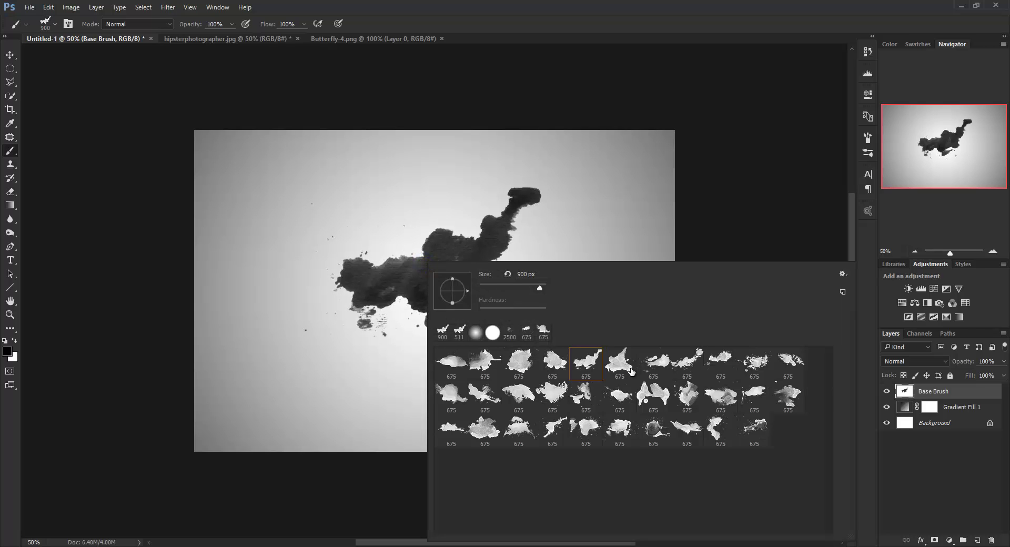
pyautogui.click(551, 396)
pyautogui.click(780, 192)
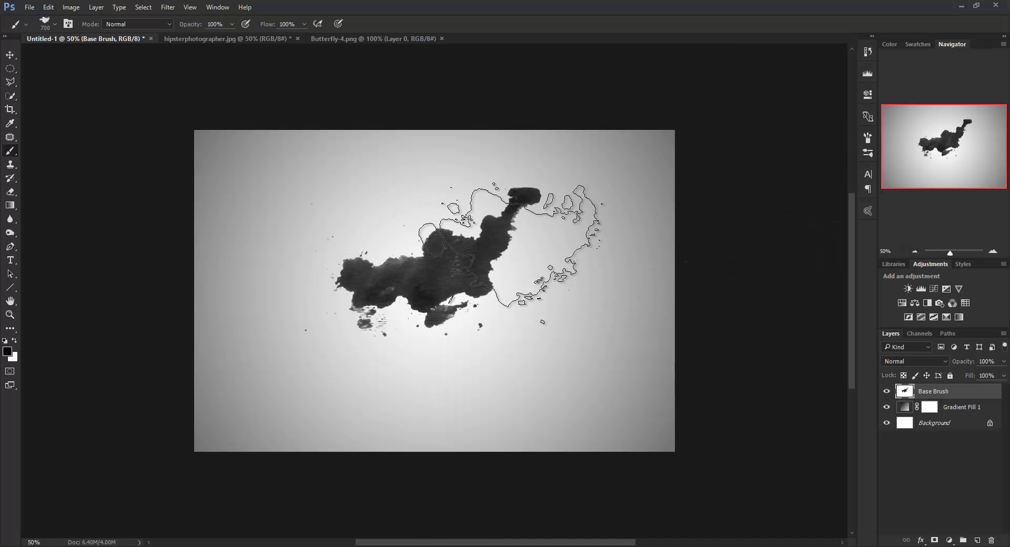
pyautogui.click(445, 262)
# Try several other splatter tips and stamp another splatter at the upper left
pyautogui.rightClick(464, 256)
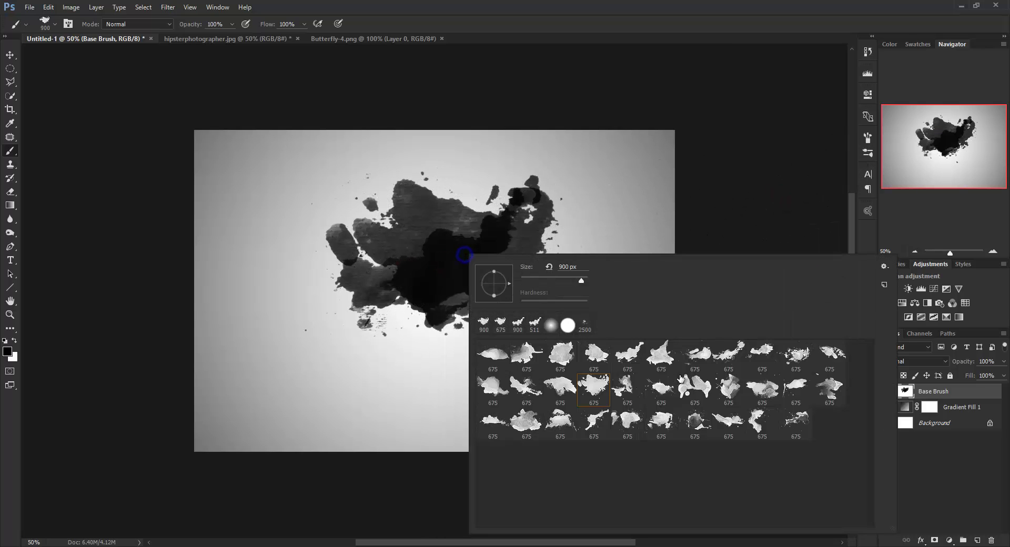
pyautogui.click(665, 419)
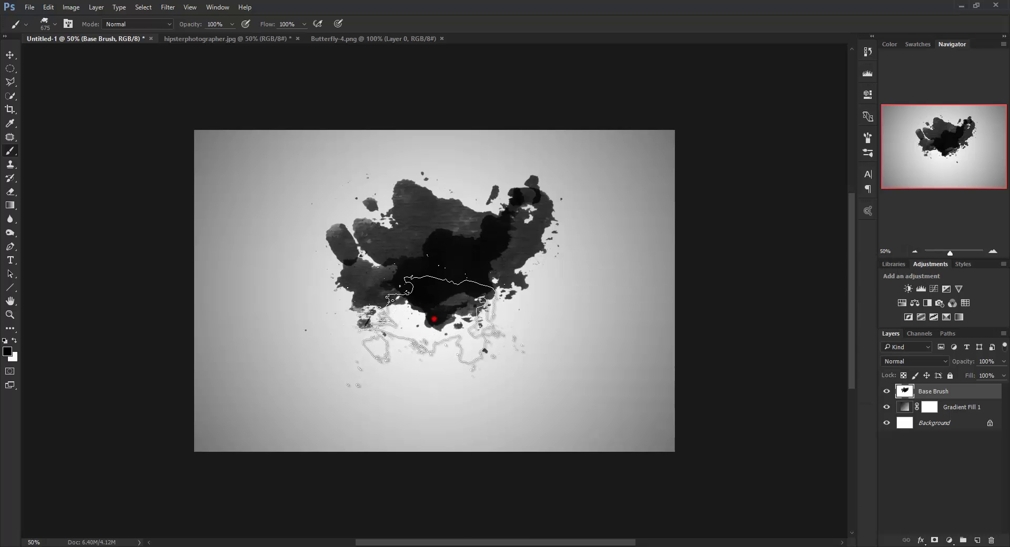
pyautogui.click(427, 318)
pyautogui.rightClick(485, 256)
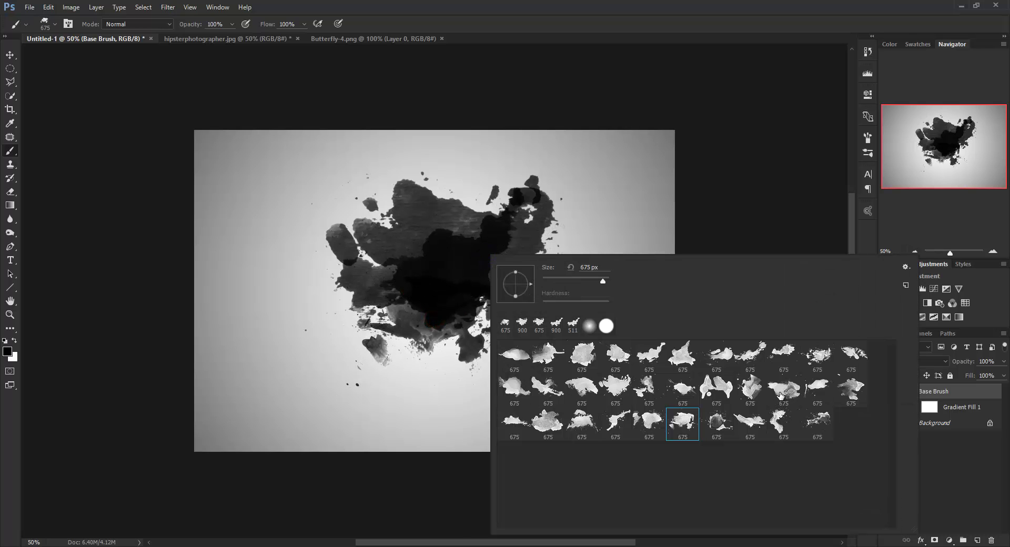
pyautogui.click(684, 363)
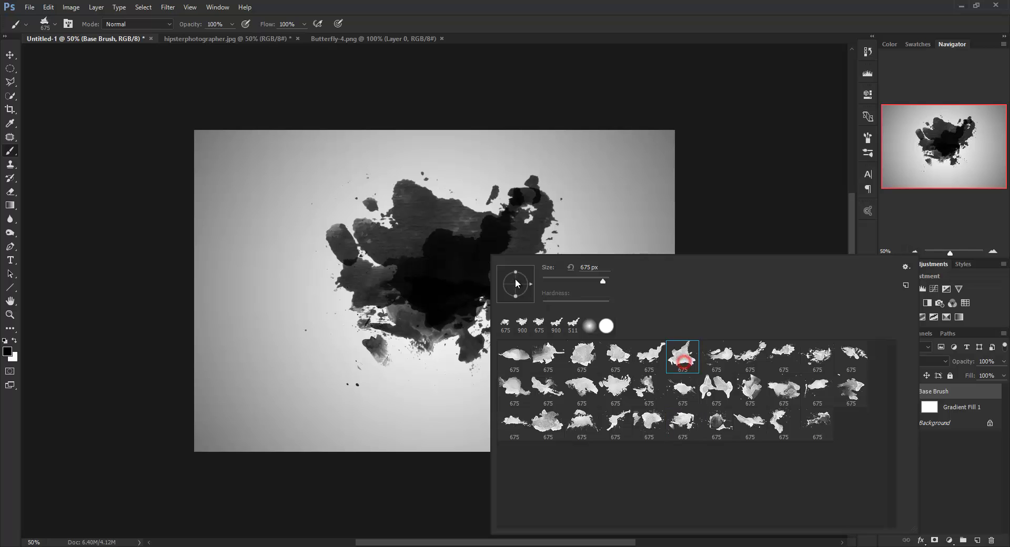
pyautogui.click(521, 263)
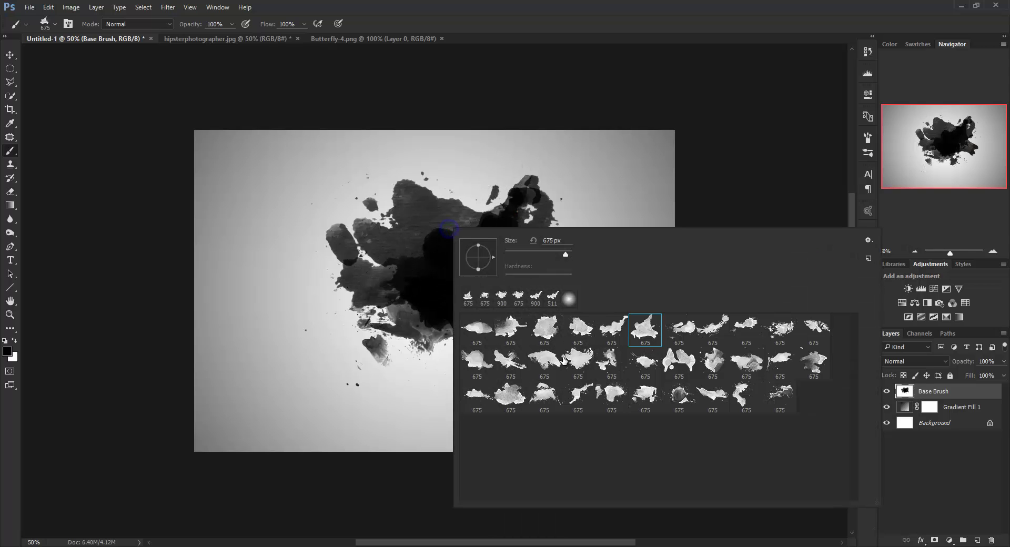
pyautogui.click(511, 328)
pyautogui.click(401, 222)
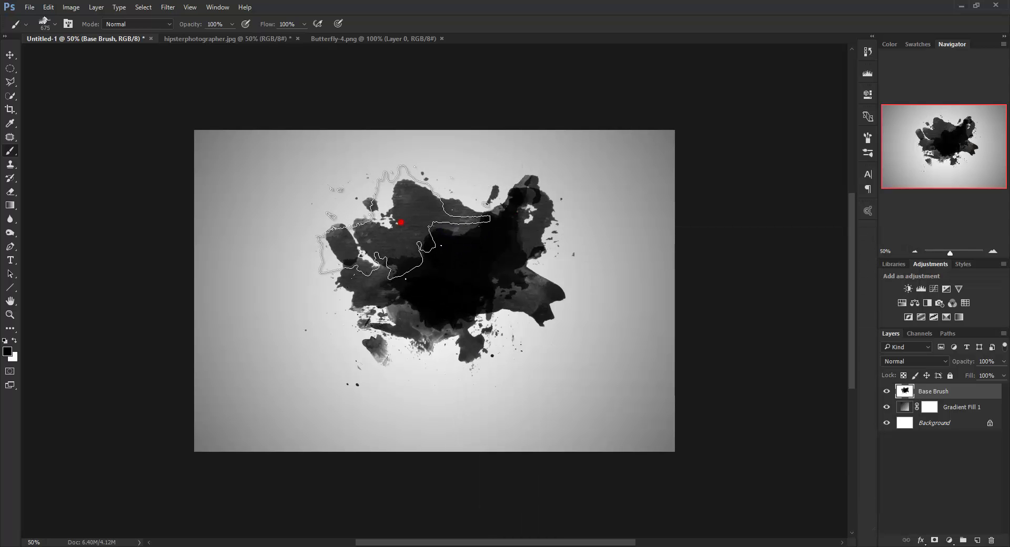
# Stamp a roughly 1203 px splatter across the ink, then undo the last stamp
pyautogui.rightClick(490, 260)
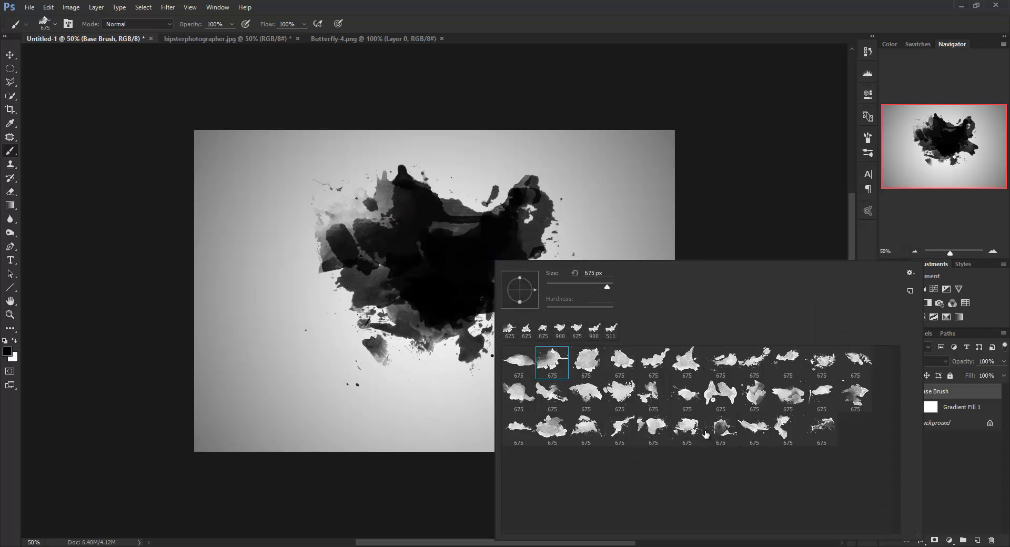
pyautogui.doubleClick(689, 429)
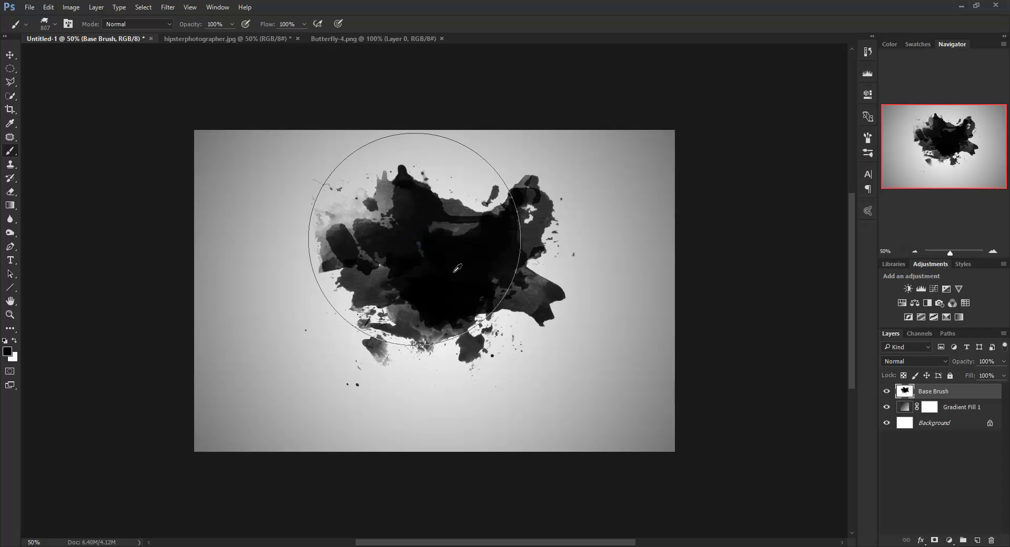
pyautogui.moveTo(457, 269); pyautogui.dragTo(474, 342)
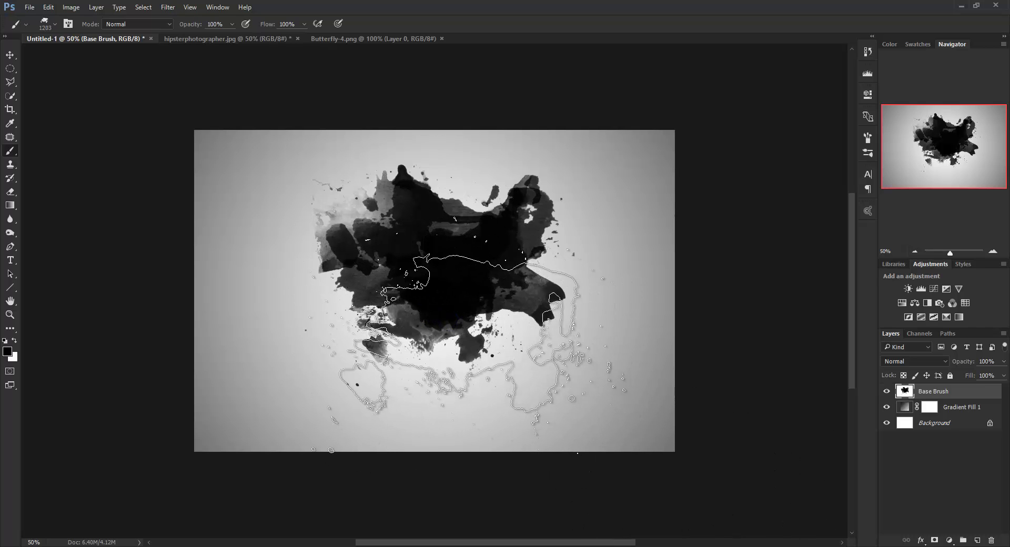
pyautogui.click(474, 342)
pyautogui.rightClick(482, 236)
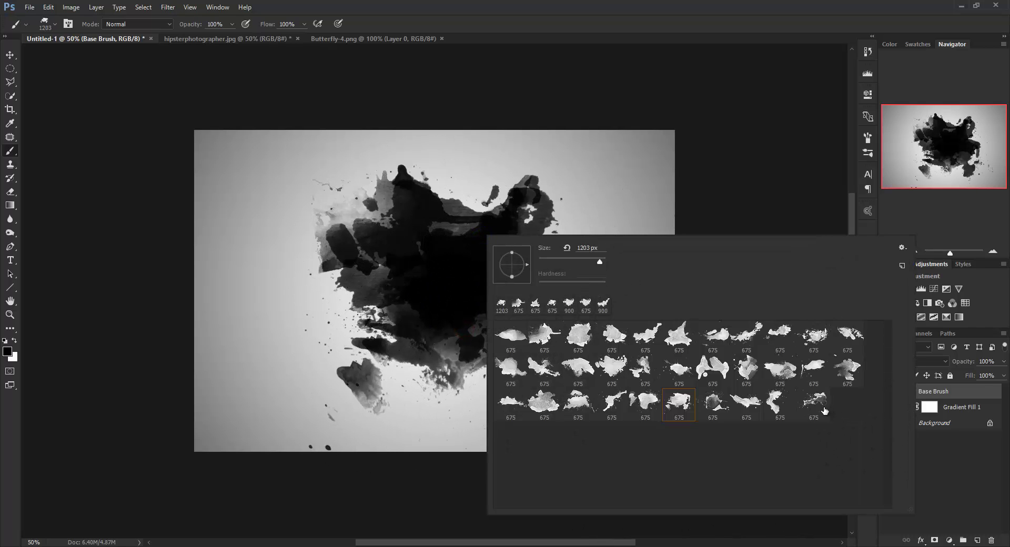
pyautogui.click(844, 374)
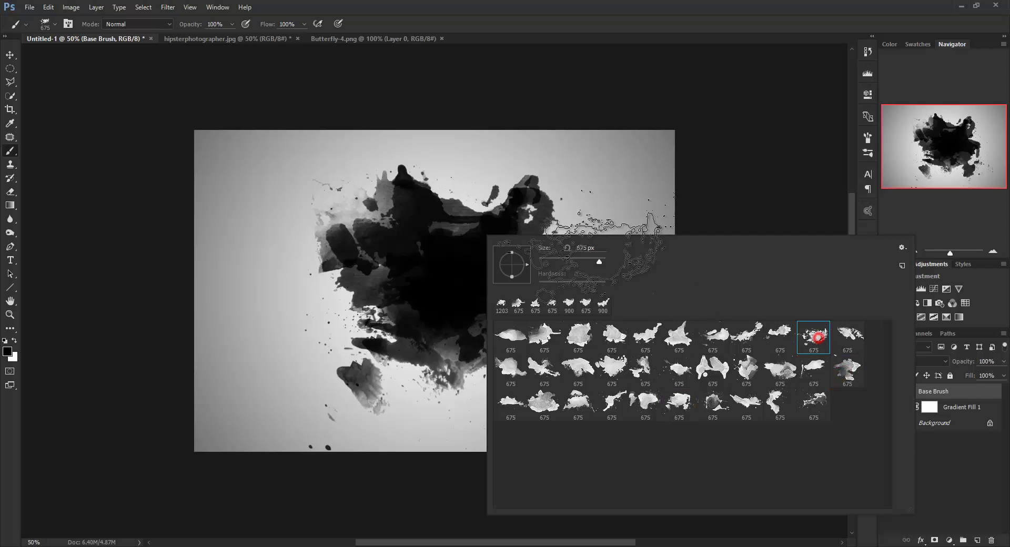
pyautogui.click(470, 186)
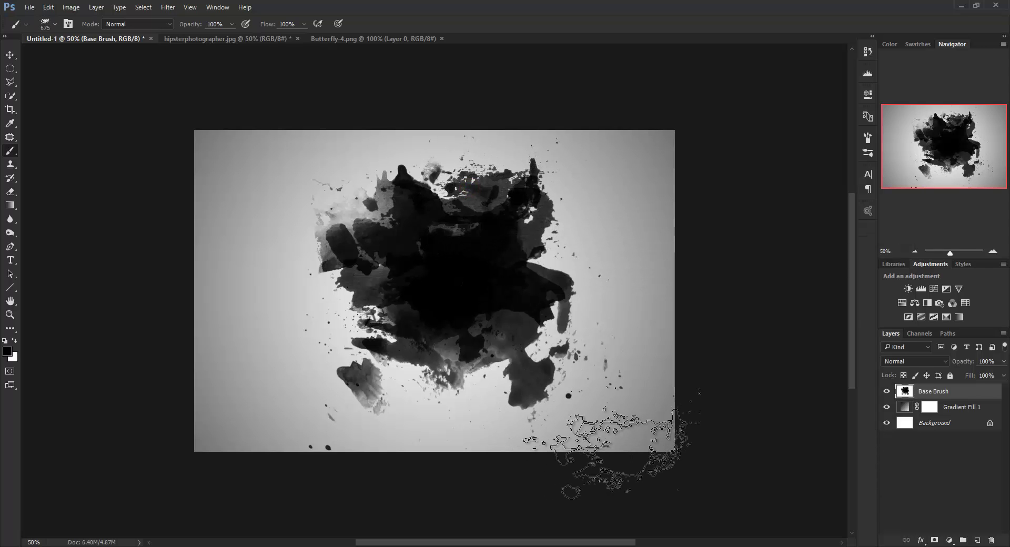
pyautogui.hotkey('ctrl', 'alt', 'z')
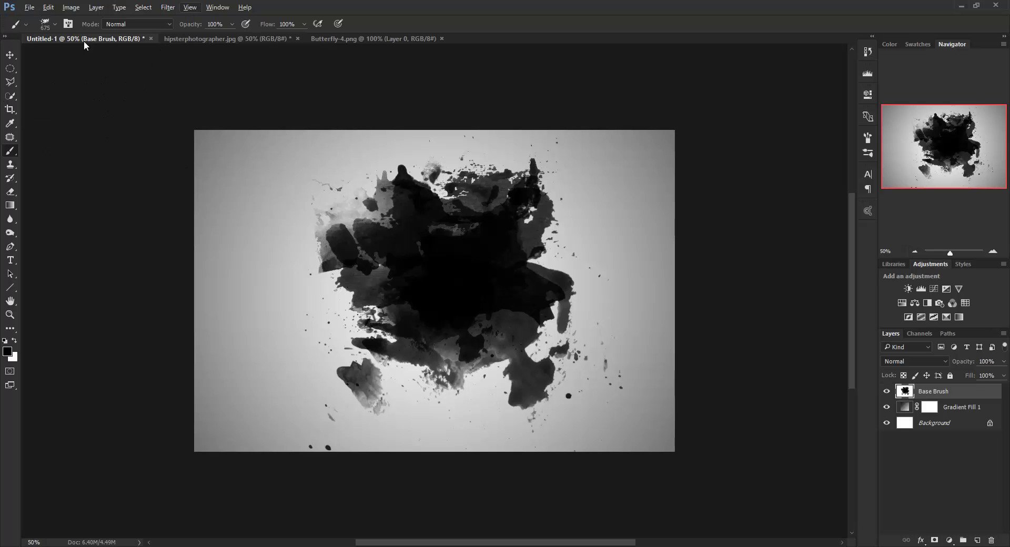
# Drag hipsterphotographer.jpg into the poster as Layer 1 over the splatter
pyautogui.click(10, 55)
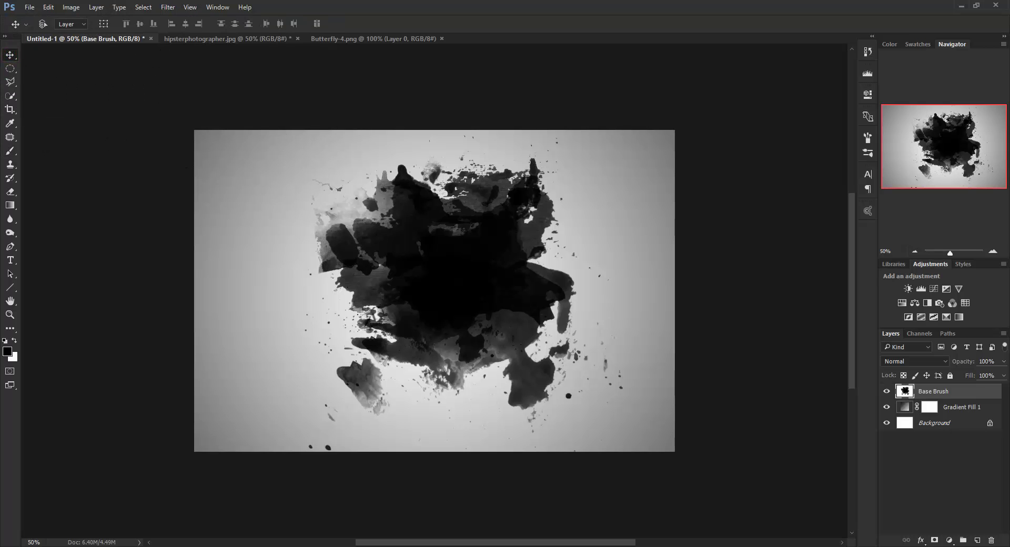
pyautogui.click(203, 38)
pyautogui.moveTo(540, 277); pyautogui.dragTo(423, 259)
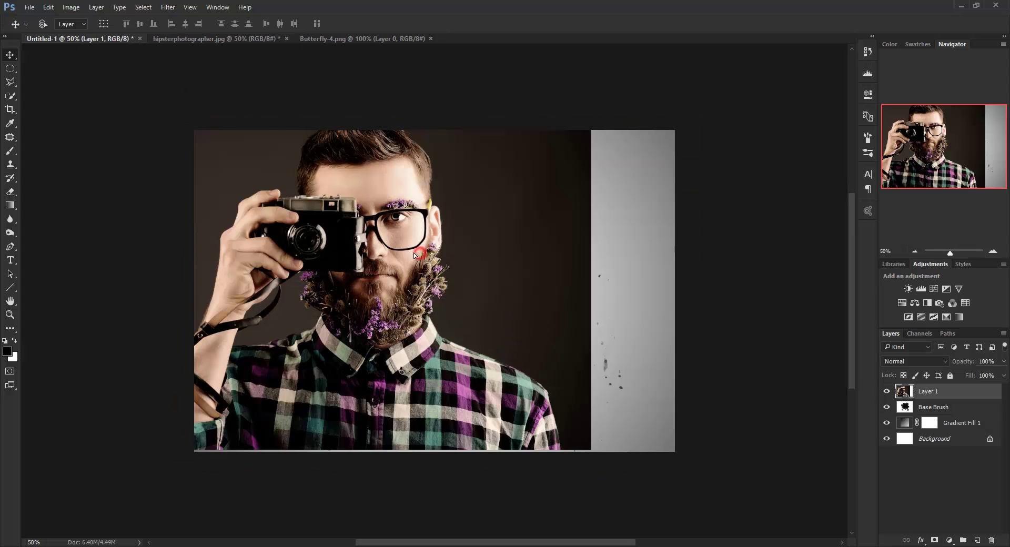
pyautogui.moveTo(423, 259); pyautogui.dragTo(463, 263)
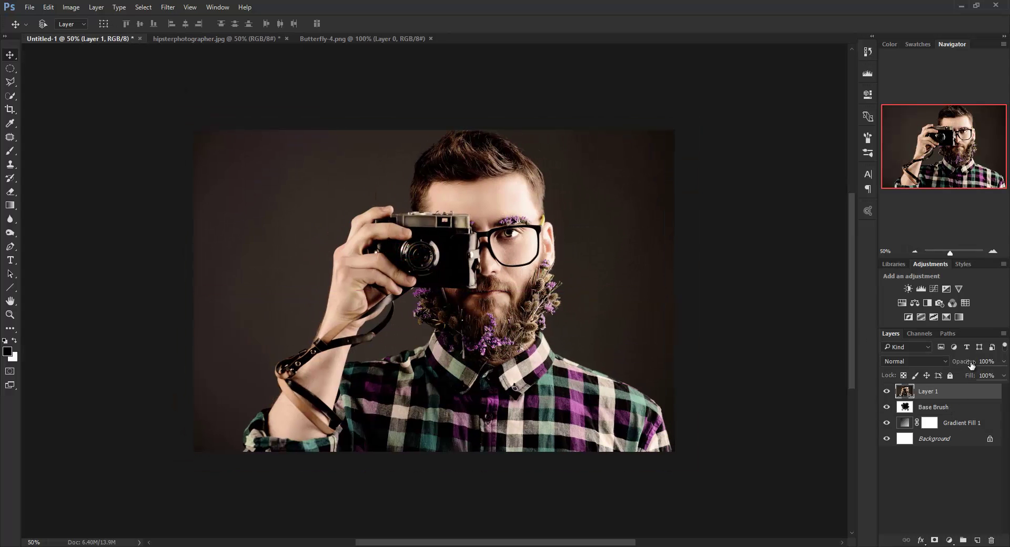
pyautogui.moveTo(971, 364)
pyautogui.mouseDown()
pyautogui.moveTo(951, 368)
pyautogui.moveTo(984, 365)
pyautogui.mouseUp()
pyautogui.moveTo(498, 284); pyautogui.dragTo(478, 290)
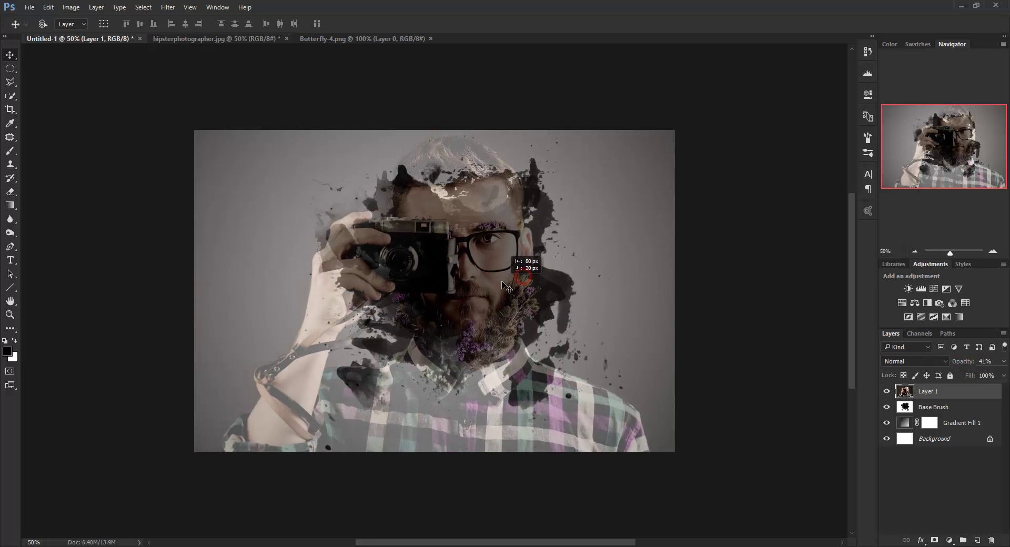
# Scale the photo to about 66.75%, centre it, and set its opacity to 100%
pyautogui.hotkey('ctrl', 't')
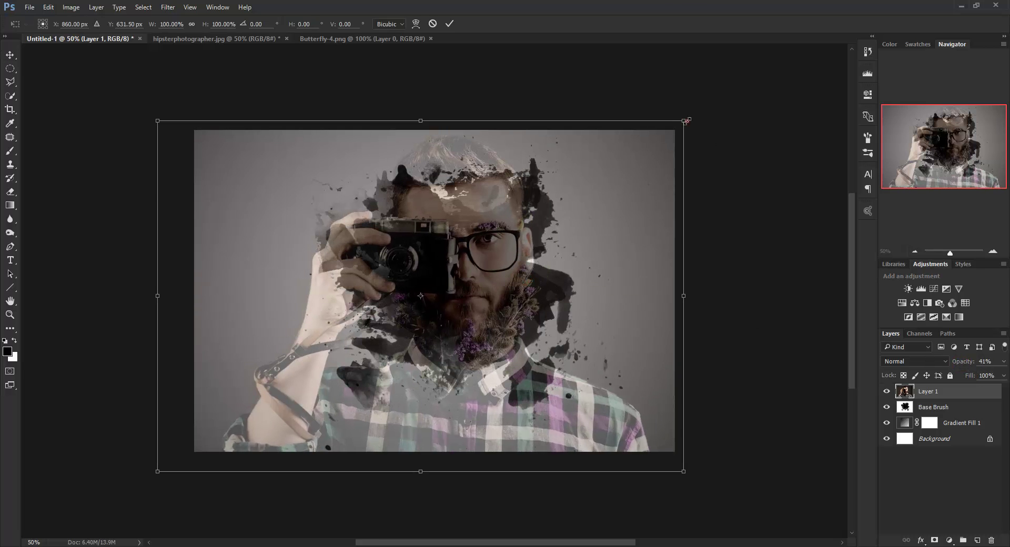
pyautogui.moveTo(686, 121); pyautogui.dragTo(509, 237)
pyautogui.moveTo(439, 333)
pyautogui.mouseDown()
pyautogui.moveTo(520, 251)
pyautogui.moveTo(534, 268)
pyautogui.moveTo(523, 269)
pyautogui.mouseUp()
pyautogui.press('Return')
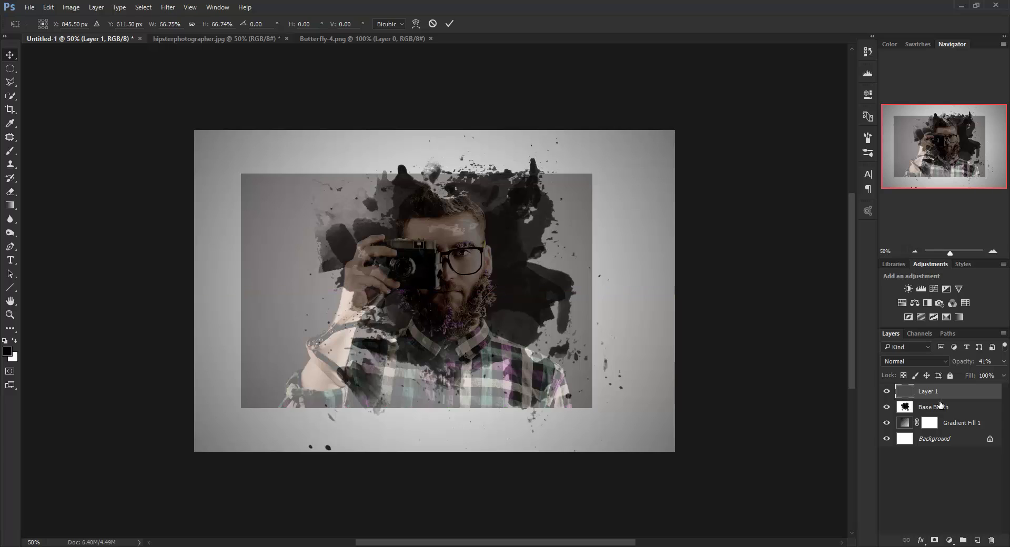
pyautogui.click(985, 362)
pyautogui.write('100')
pyautogui.press('Return')
# Move Base Brush to the top of the layer stack at 31% opacity
pyautogui.click(935, 403)
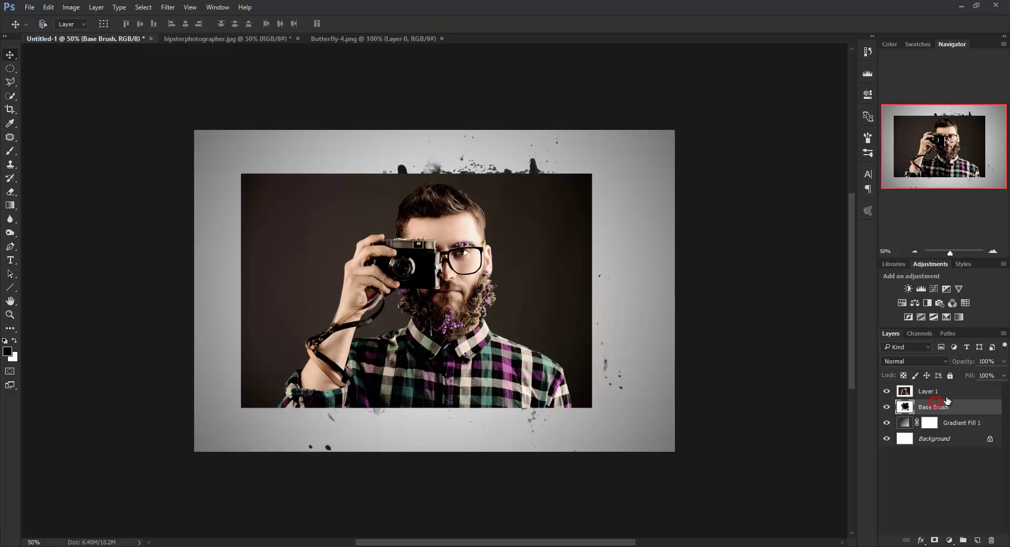
pyautogui.hotkey('ctrl', '[')
pyautogui.hotkey('ctrl', ']')
pyautogui.hotkey('ctrl', ']')
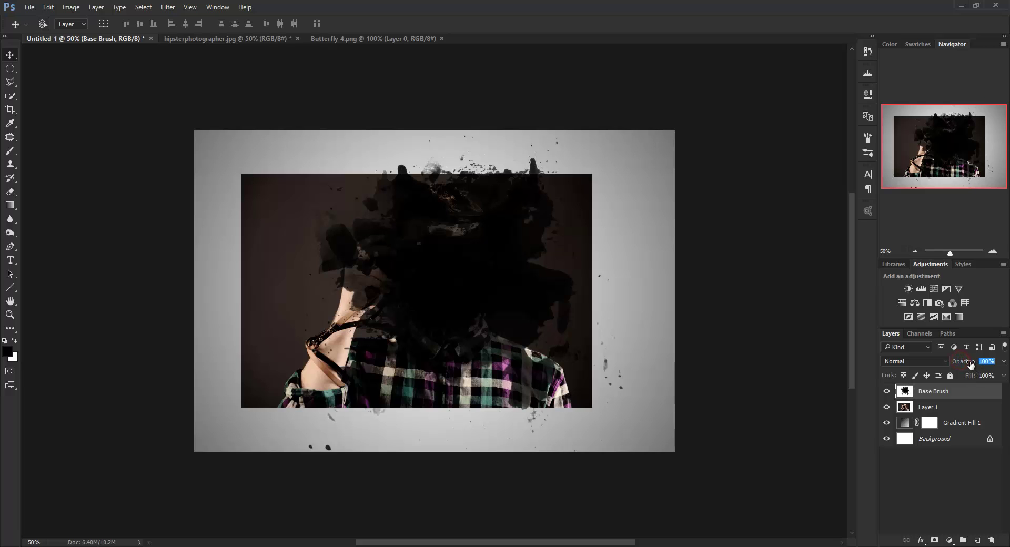
pyautogui.moveTo(967, 367)
pyautogui.mouseDown()
pyautogui.moveTo(916, 362)
pyautogui.moveTo(973, 362)
pyautogui.mouseUp()
pyautogui.moveTo(567, 380)
pyautogui.mouseDown()
pyautogui.moveTo(582, 374)
pyautogui.moveTo(548, 359)
pyautogui.mouseUp()
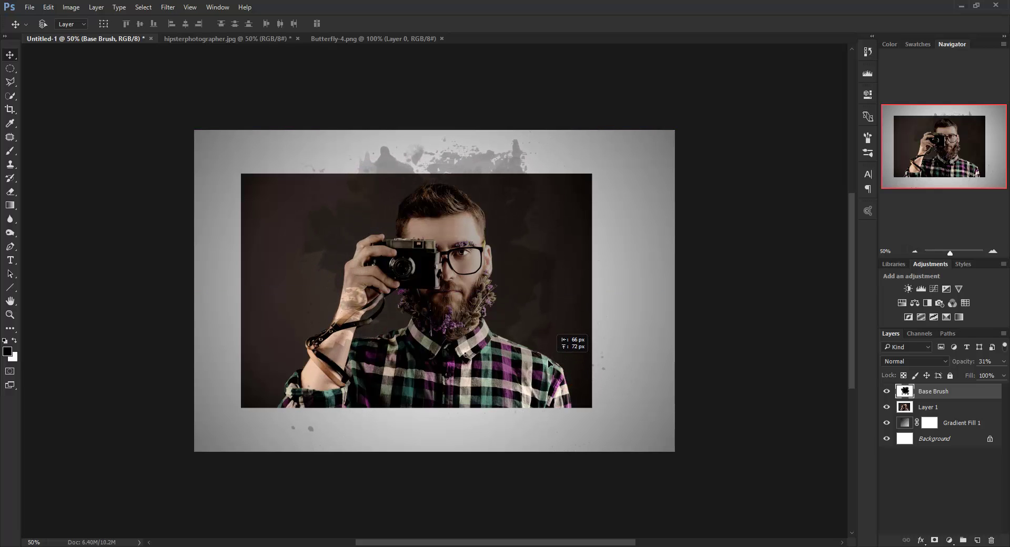
# Stretch the splatter to about 110% by 97% and shift it left toward the portrait
pyautogui.hotkey('ctrl', 't')
pyautogui.moveTo(606, 434); pyautogui.dragTo(669, 432)
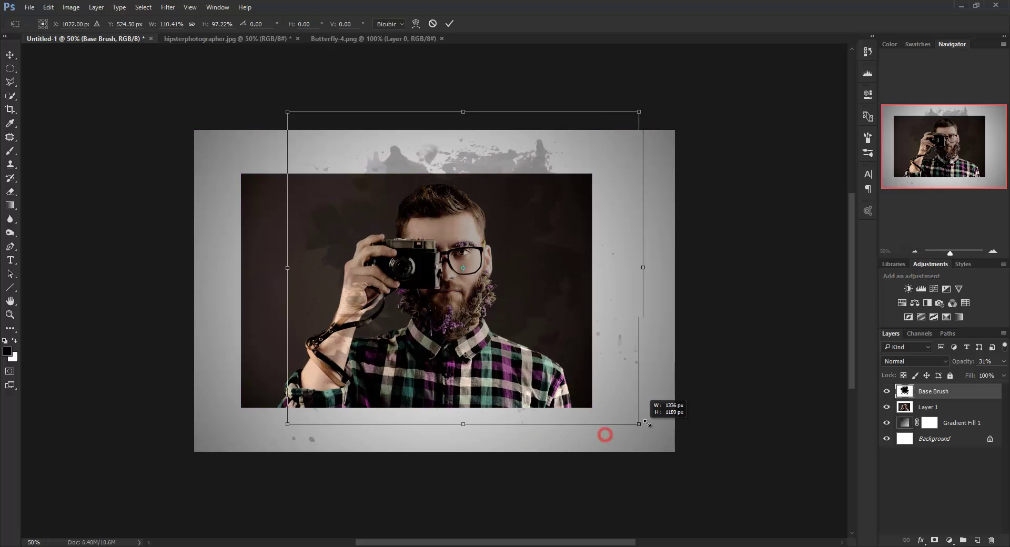
pyautogui.press('Return')
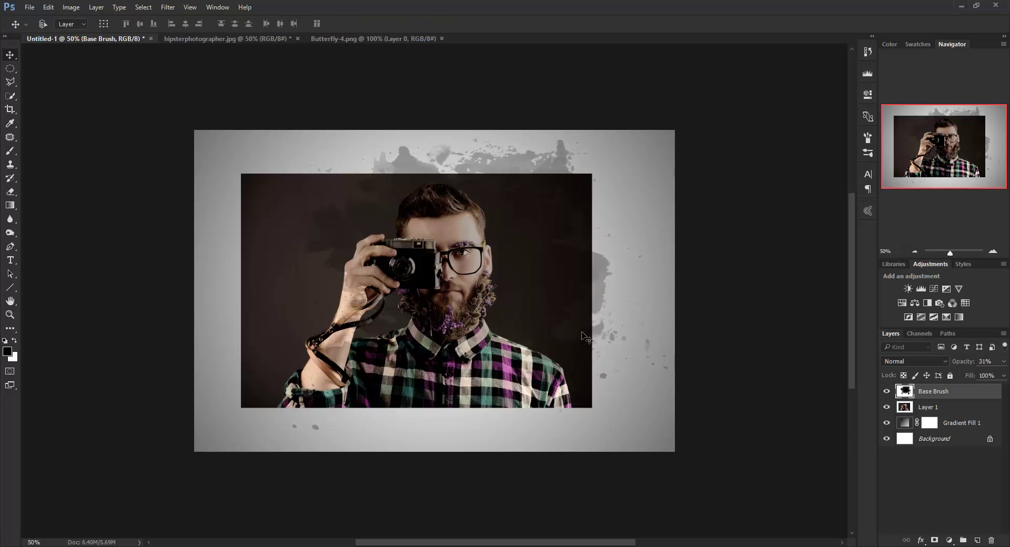
pyautogui.moveTo(582, 334); pyautogui.dragTo(555, 337)
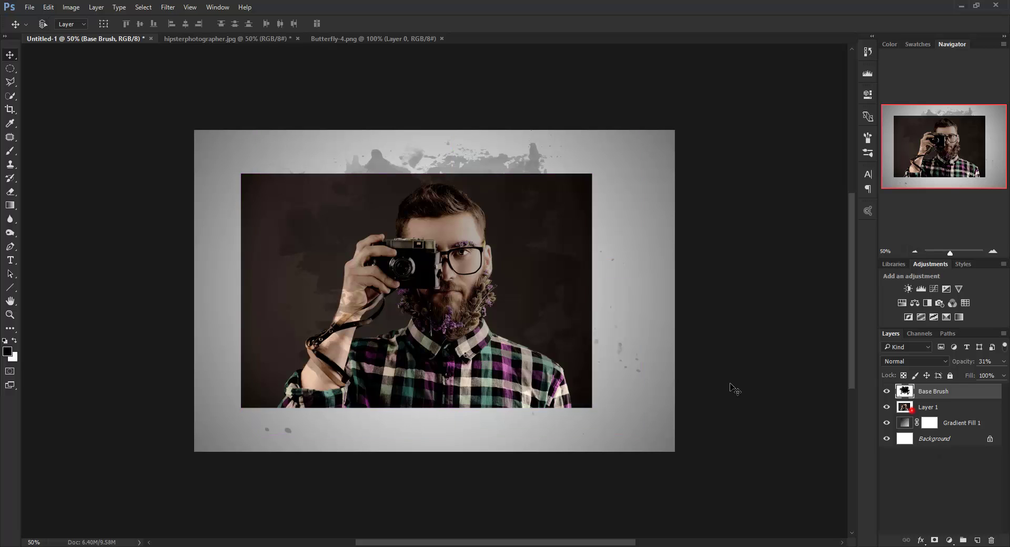
pyautogui.moveTo(585, 371); pyautogui.dragTo(603, 368)
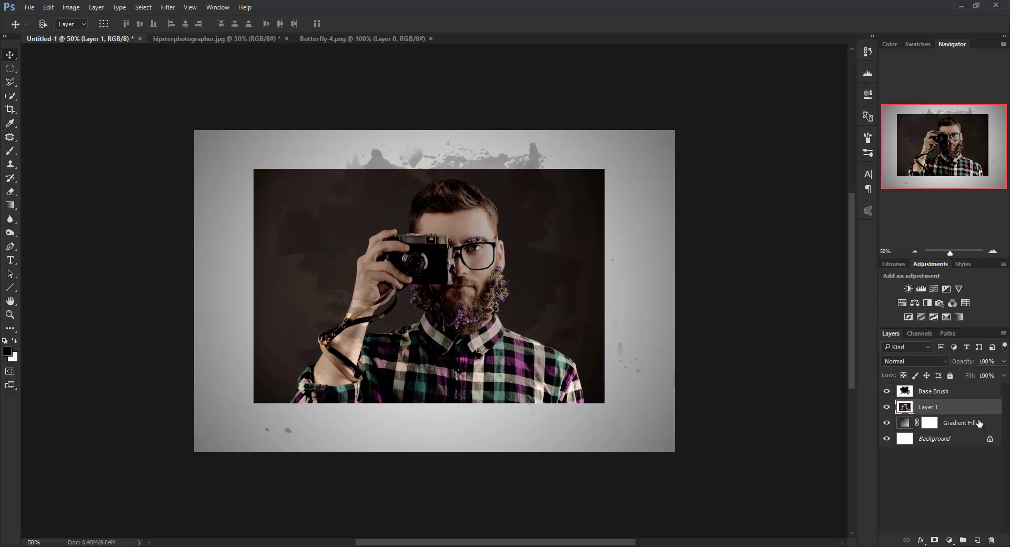
# Clip Layer 1 to Base Brush, set Base Brush to 100% opacity, and shift both right
pyautogui.hotkey('ctrl', ']')
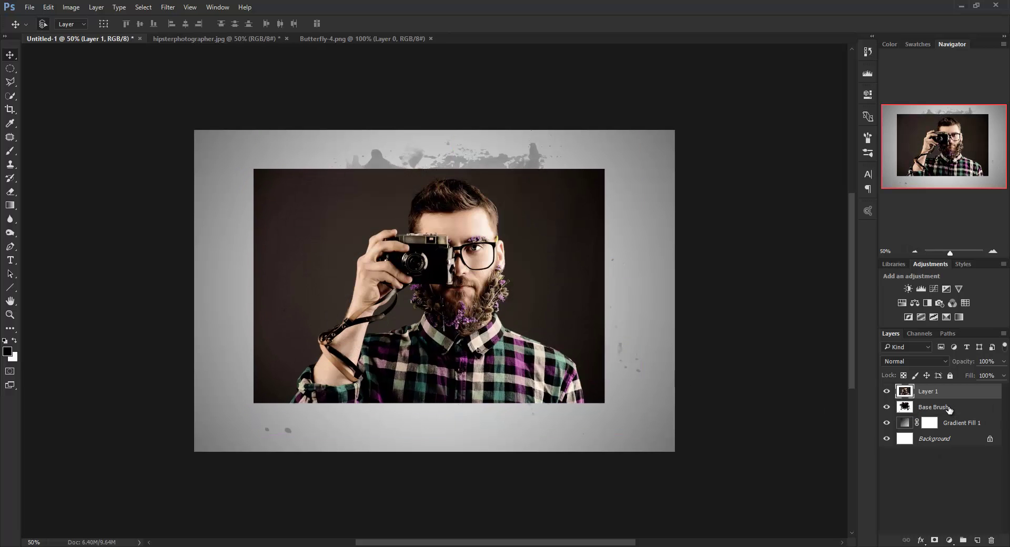
pyautogui.hotkey('ctrl', 'alt', 'g')
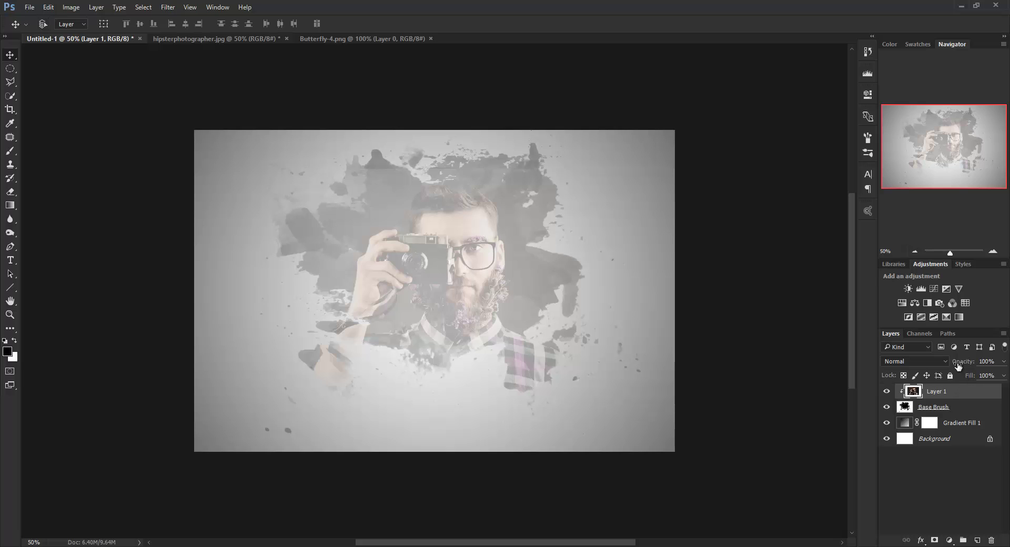
pyautogui.click(934, 407)
pyautogui.moveTo(957, 366); pyautogui.dragTo(961, 365)
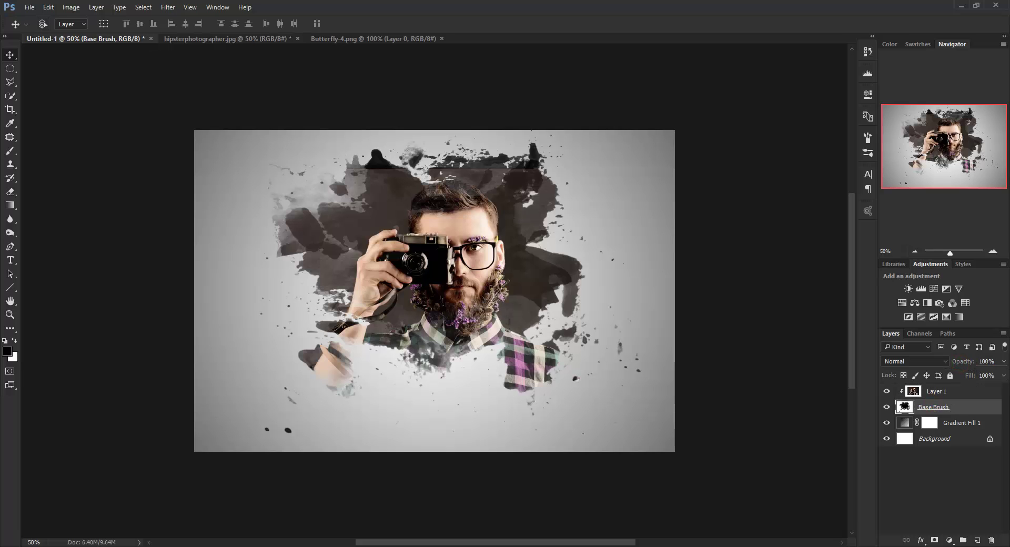
pyautogui.click(941, 392)
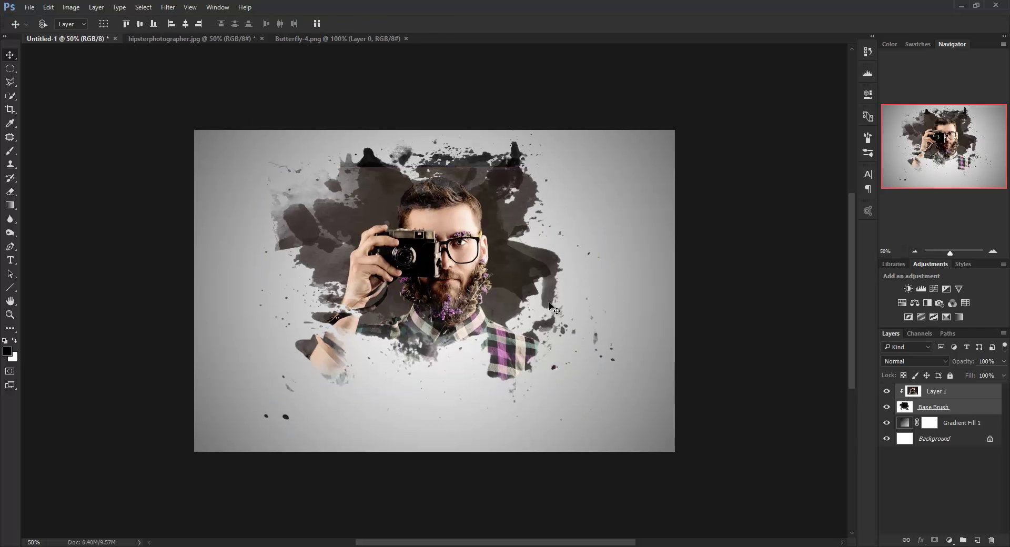
pyautogui.moveTo(496, 291)
pyautogui.mouseDown()
pyautogui.moveTo(519, 299)
pyautogui.moveTo(518, 274)
pyautogui.mouseUp()
pyautogui.click(942, 391)
# Duplicate Base Brush to darken the splatter, nudging the copy and the photo slightly
pyautogui.click(930, 407)
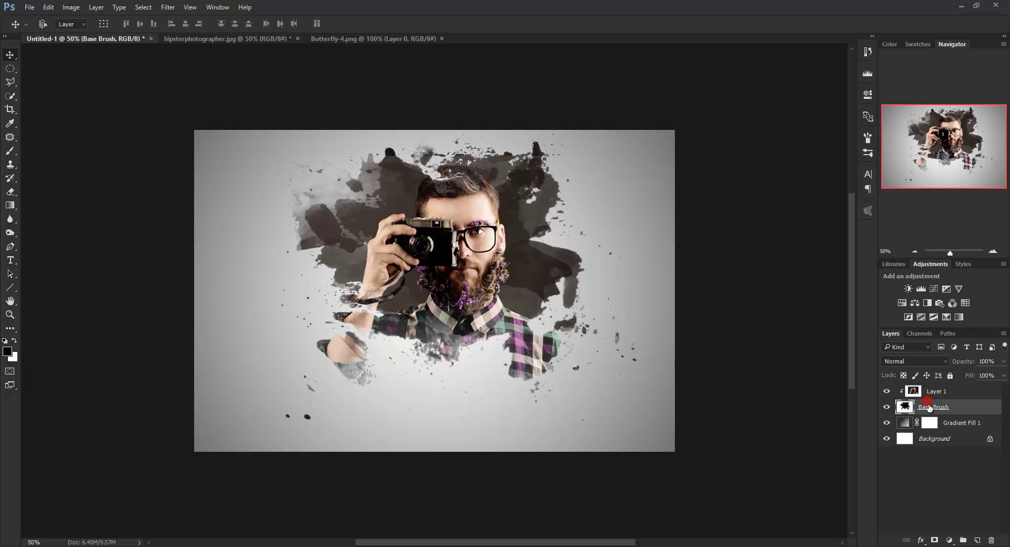
pyautogui.hotkey('ctrl', 'j')
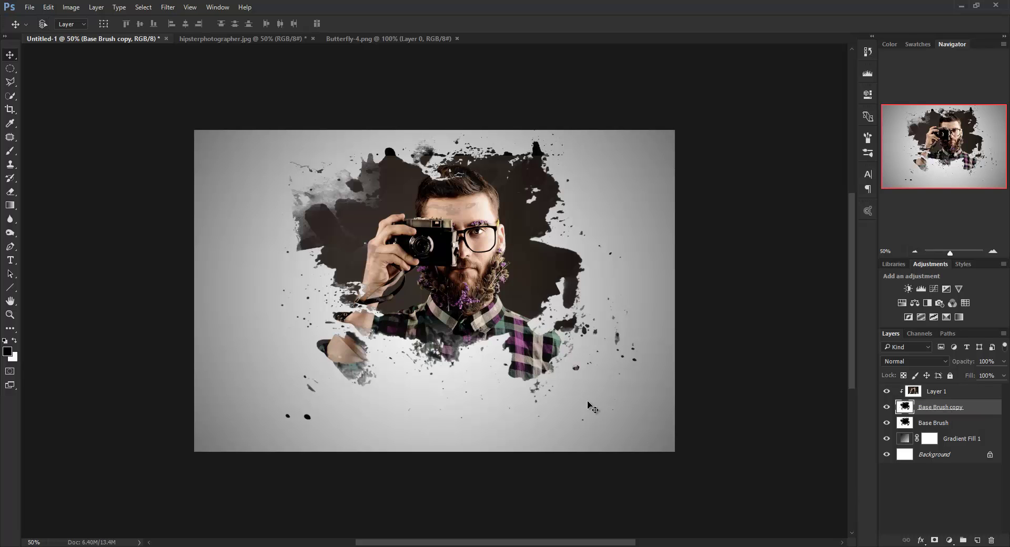
pyautogui.moveTo(488, 266); pyautogui.dragTo(492, 270)
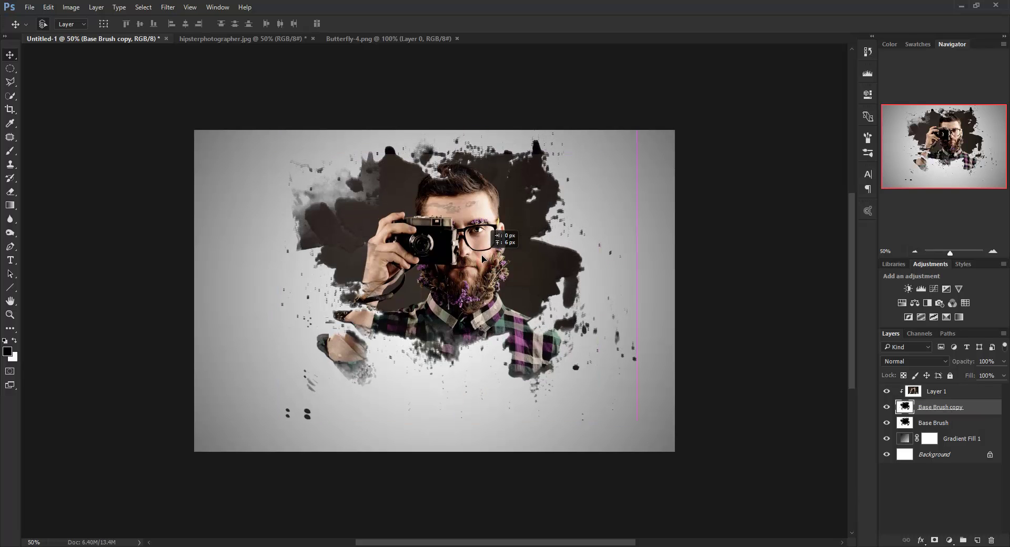
pyautogui.keyDown('ctrl'); pyautogui.click(942, 391); pyautogui.keyUp('ctrl')
pyautogui.click(936, 391)
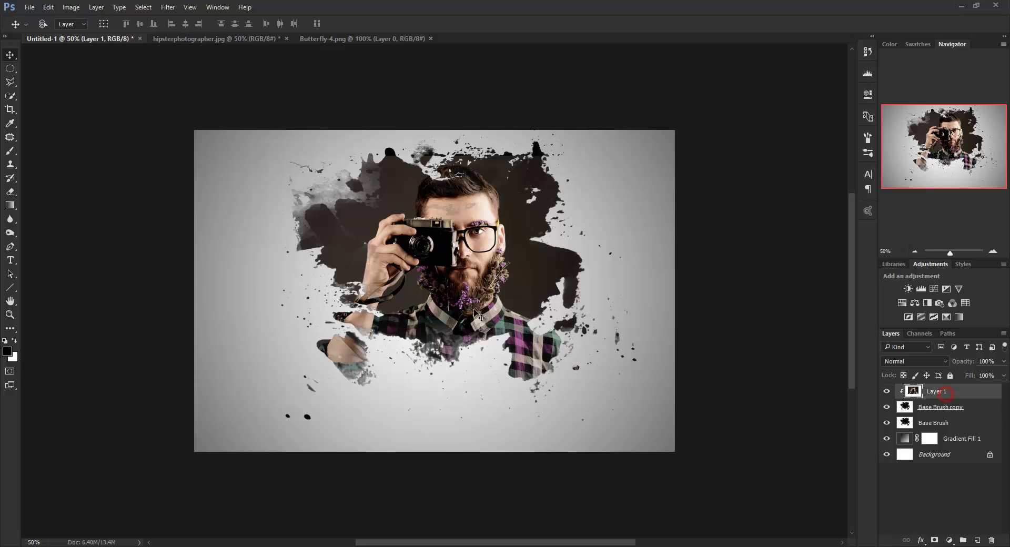
pyautogui.moveTo(474, 311); pyautogui.dragTo(466, 306)
# Select Layer 1 together with Base Brush and Base Brush copy, leaving them unmerged
pyautogui.keyDown('shift'); pyautogui.click(958, 422); pyautogui.keyUp('shift')
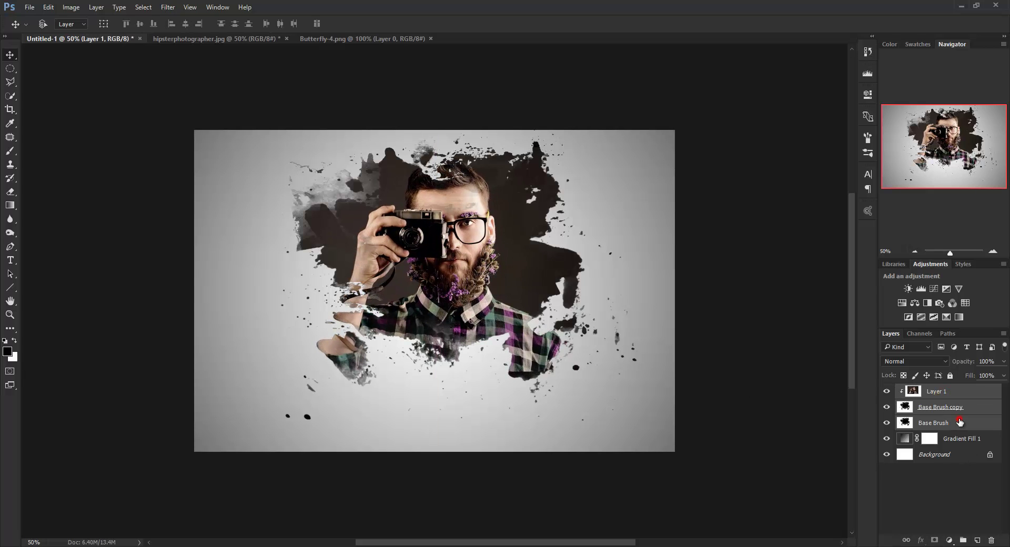
pyautogui.keyDown('ctrl'); pyautogui.click(955, 391); pyautogui.keyUp('ctrl')
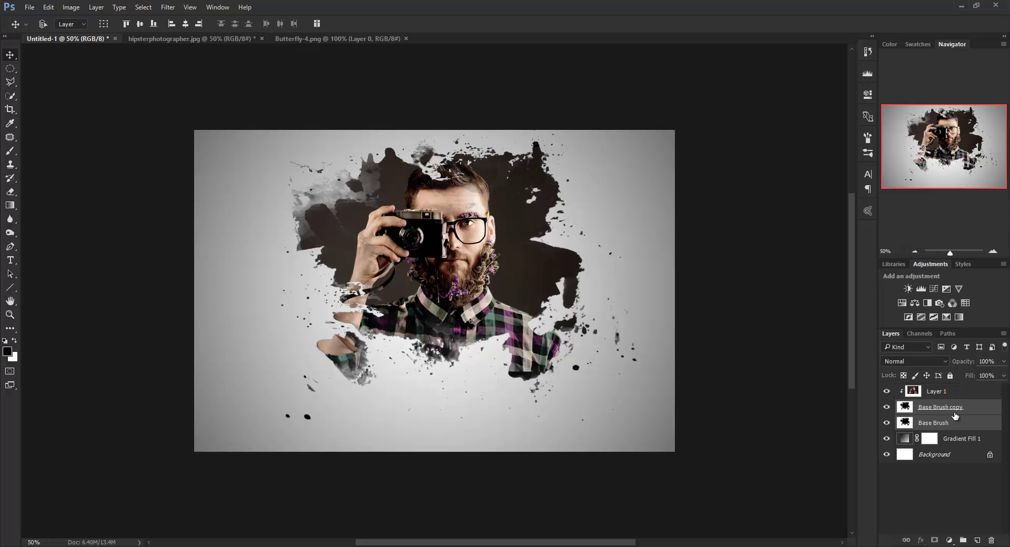
pyautogui.rightClick(954, 410)
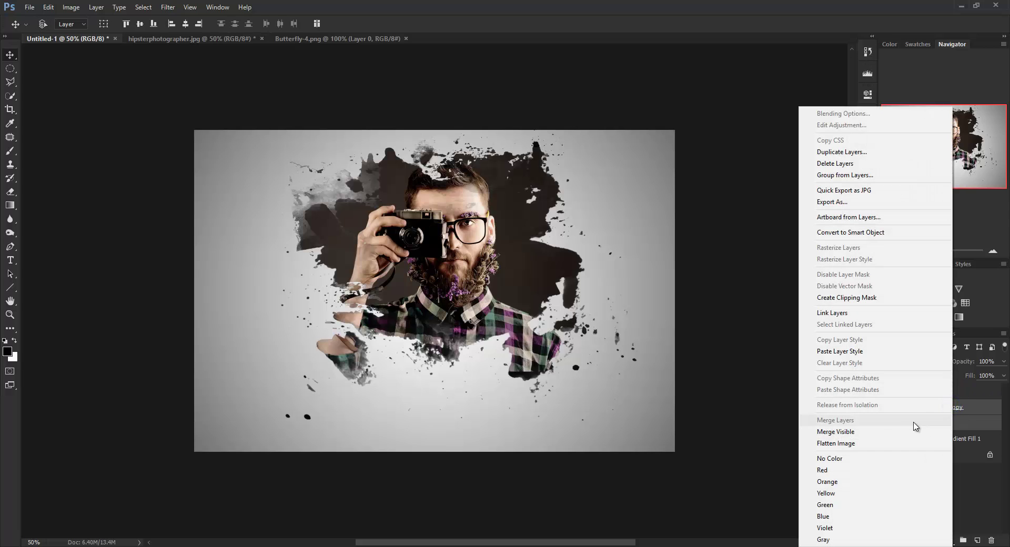
pyautogui.click(743, 408)
pyautogui.click(961, 429)
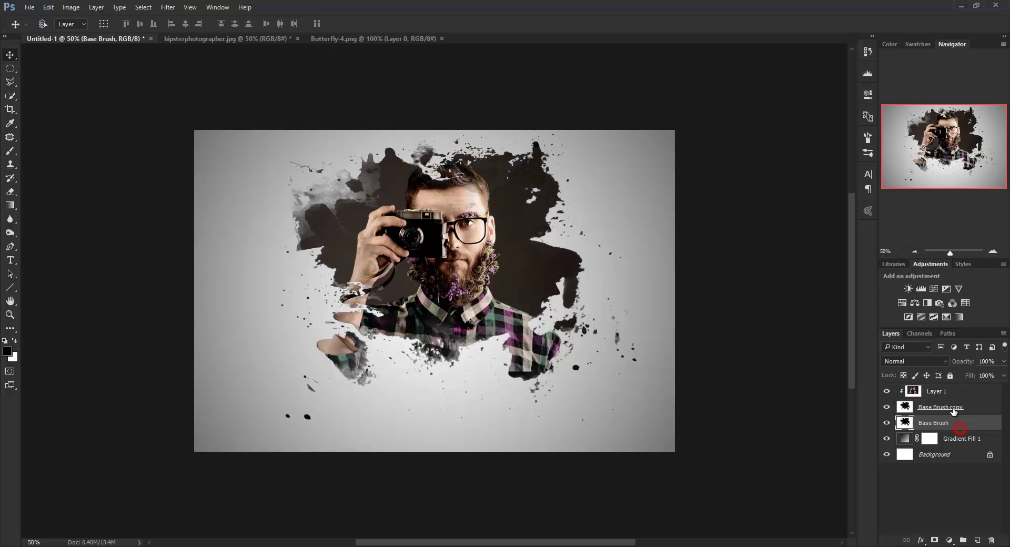
pyautogui.keyDown('shift'); pyautogui.click(960, 409); pyautogui.keyUp('shift')
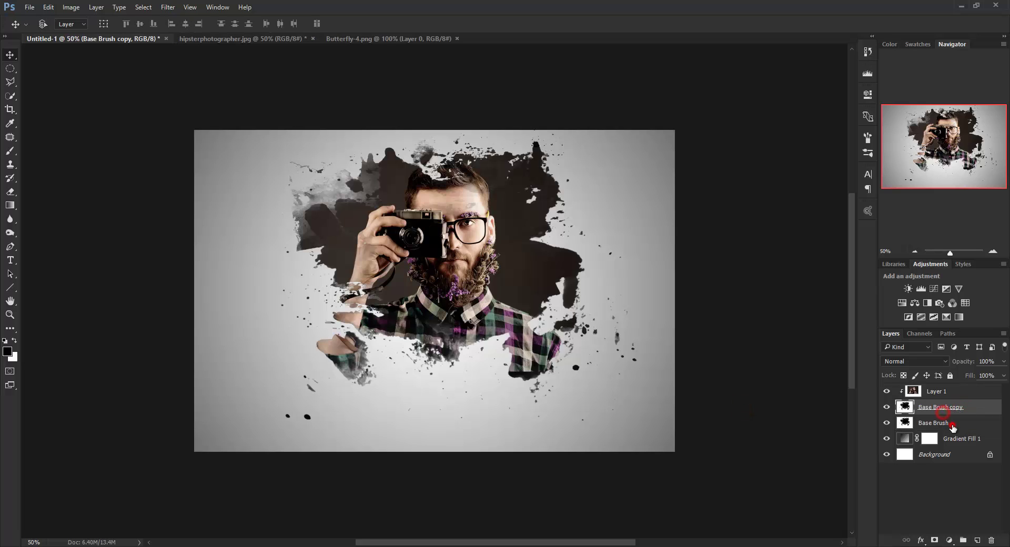
pyautogui.click(951, 423)
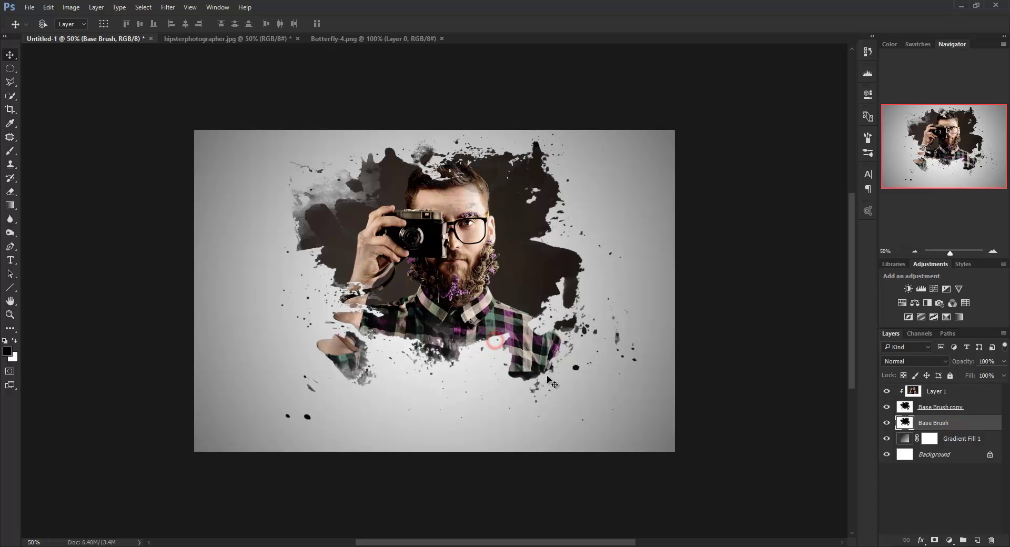
pyautogui.click(956, 391)
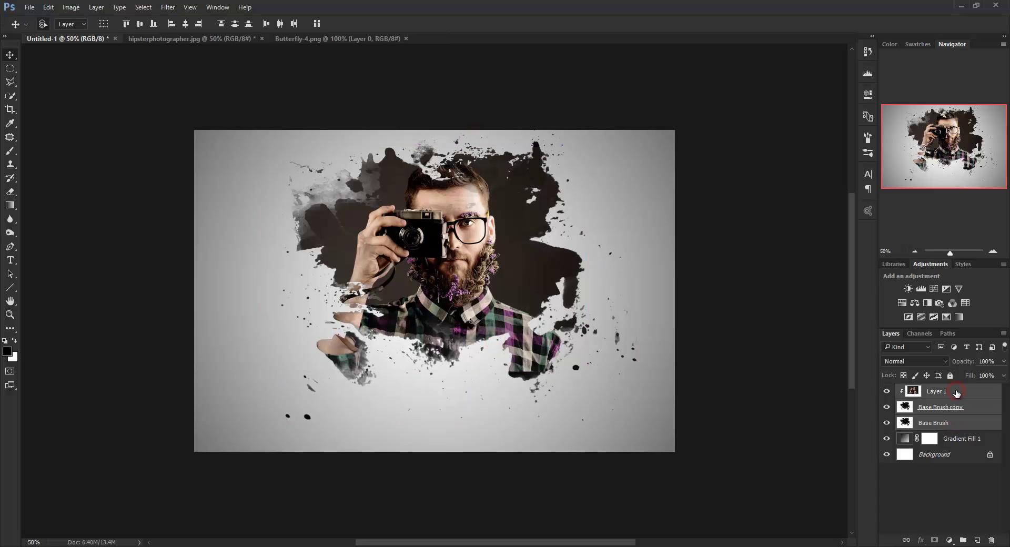
# Free-transform Layer 1 and both splatter layers down to about 87%, nudged right
pyautogui.hotkey('ctrl', 't')
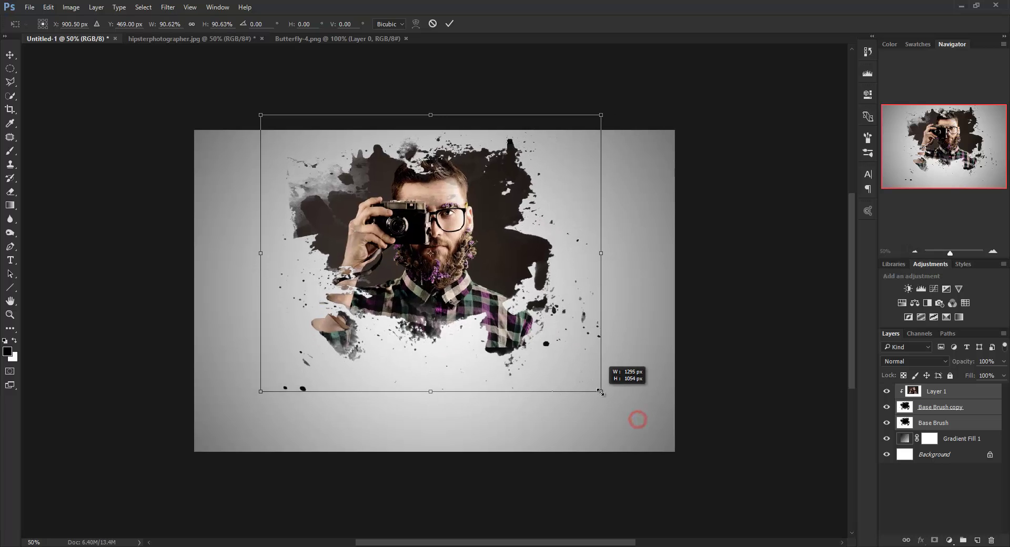
pyautogui.moveTo(637, 420); pyautogui.dragTo(588, 381)
pyautogui.moveTo(538, 300)
pyautogui.mouseDown()
pyautogui.moveTo(573, 304)
pyautogui.moveTo(560, 302)
pyautogui.mouseUp()
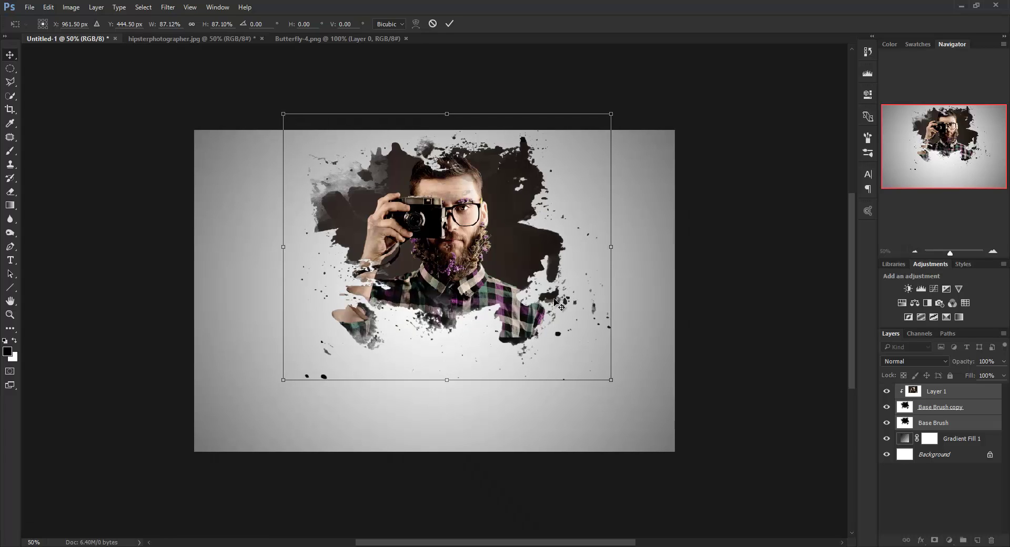
pyautogui.press('Return')
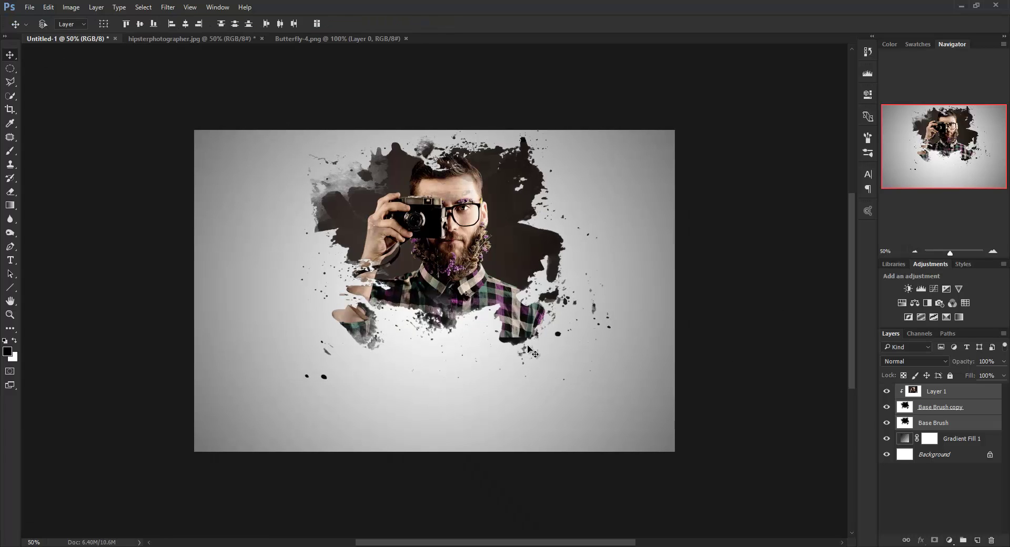
# Add Layer 2 at the top of the stack in Screen blend mode
pyautogui.click(946, 396)
pyautogui.click(977, 540)
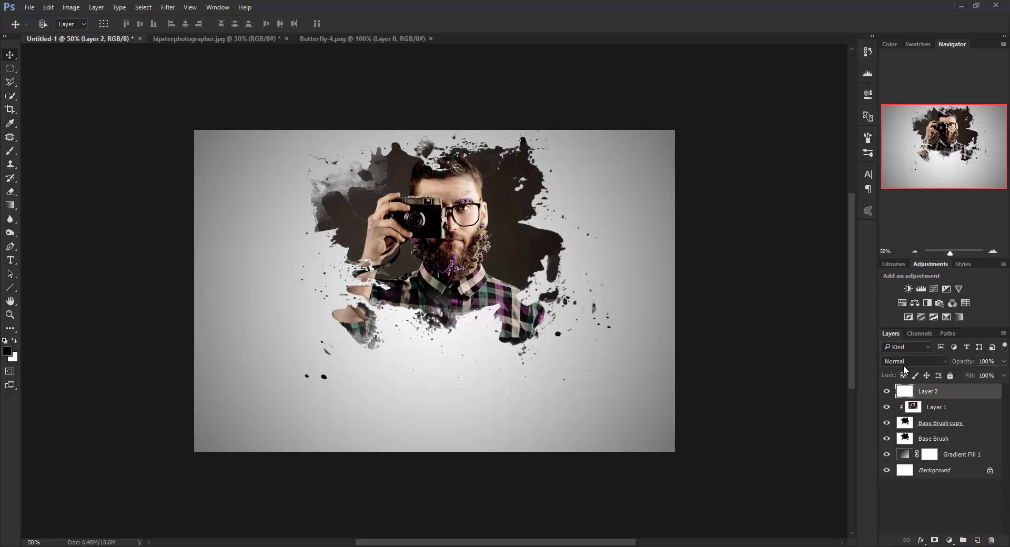
pyautogui.click(905, 362)
pyautogui.click(903, 194)
pyautogui.rightClick(442, 235)
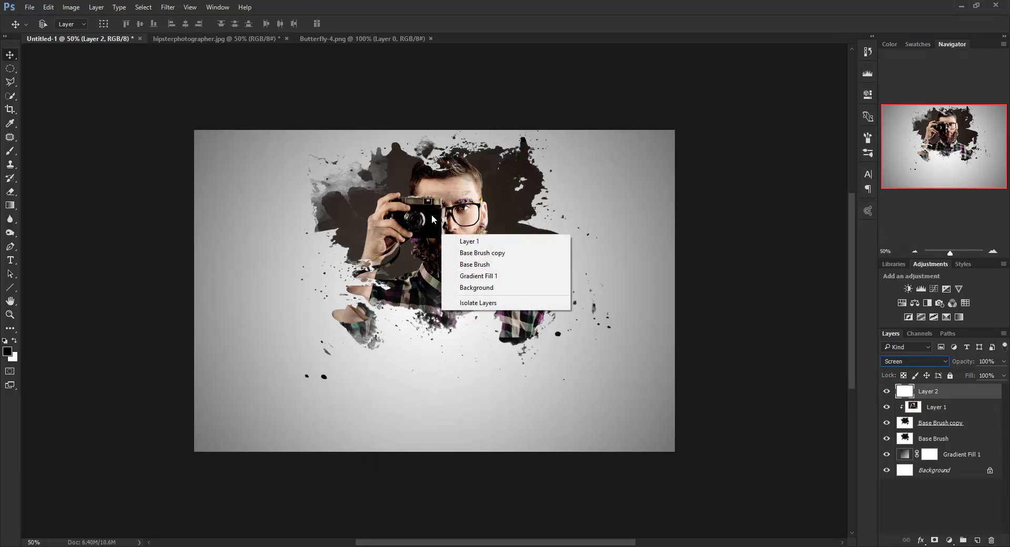
pyautogui.click(434, 220)
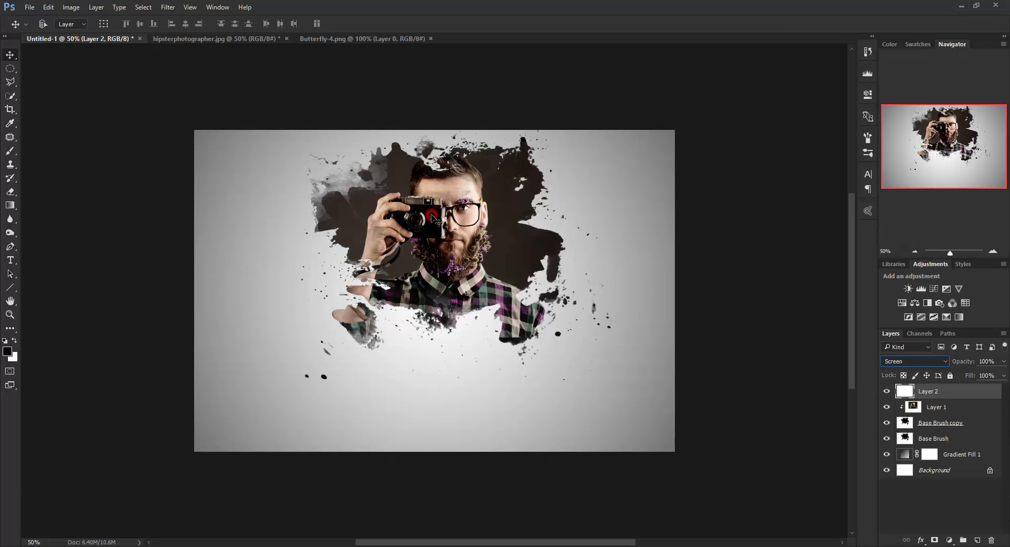
# Restore the default brushes and choose the soft round brush
pyautogui.click(12, 152)
pyautogui.rightClick(439, 248)
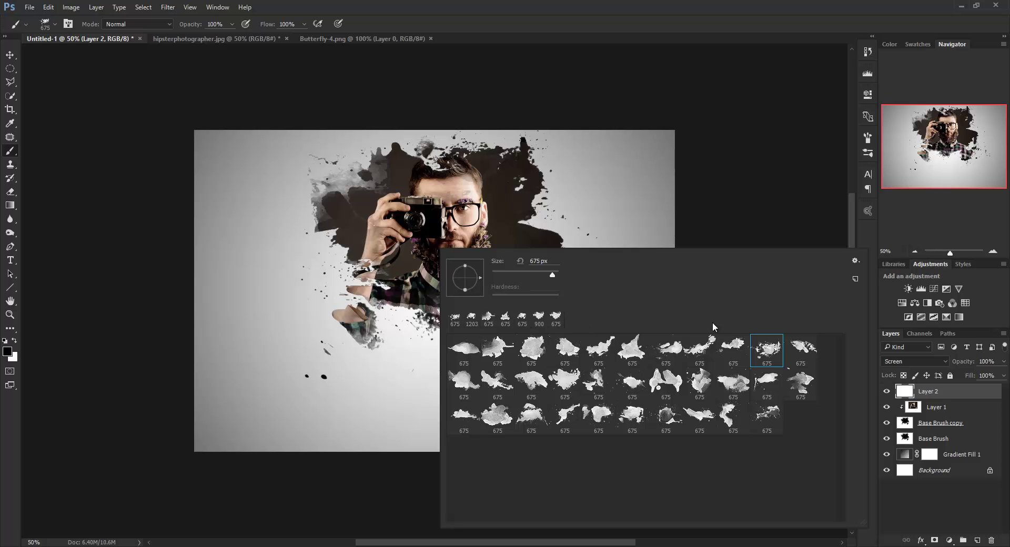
pyautogui.click(855, 260)
pyautogui.click(869, 356)
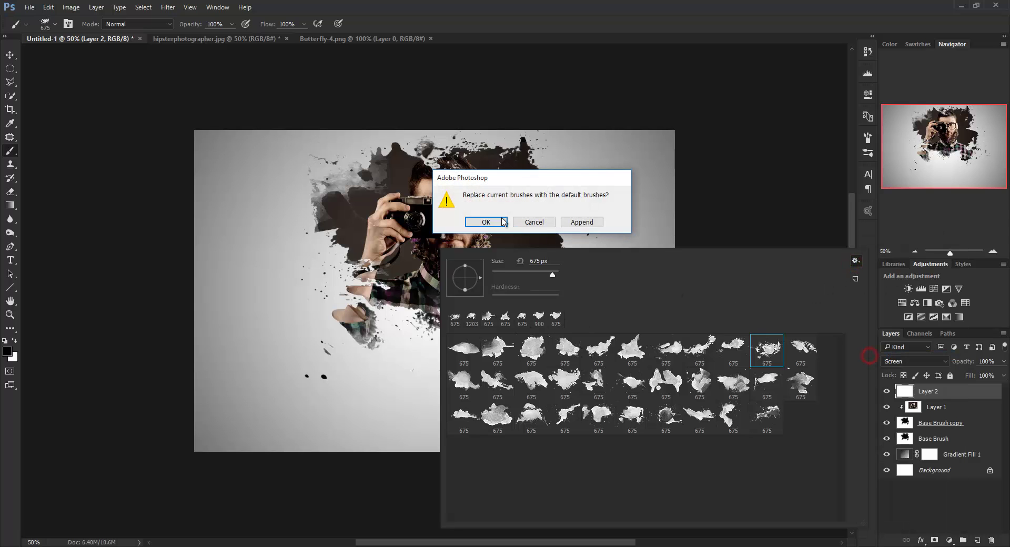
pyautogui.click(599, 225)
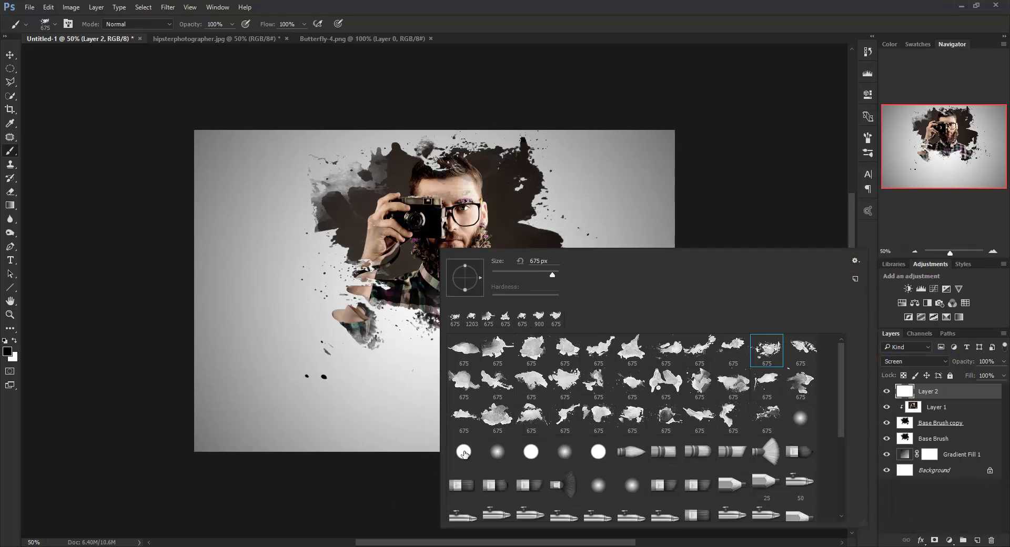
pyautogui.click(801, 418)
pyautogui.click(820, 200)
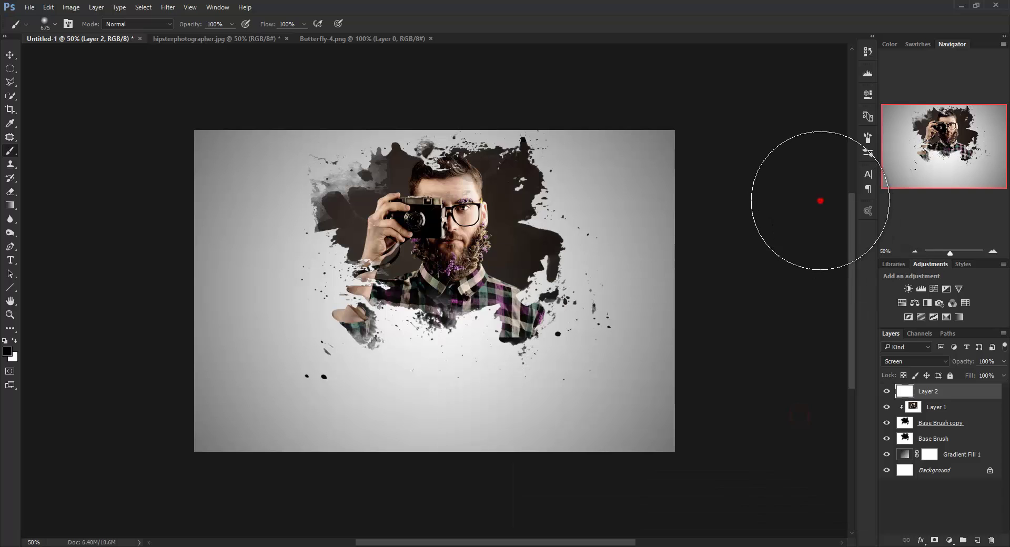
# Paint a pure red soft glow left of the camera on unclipped Layer 2
pyautogui.click(11, 352)
pyautogui.click(807, 248)
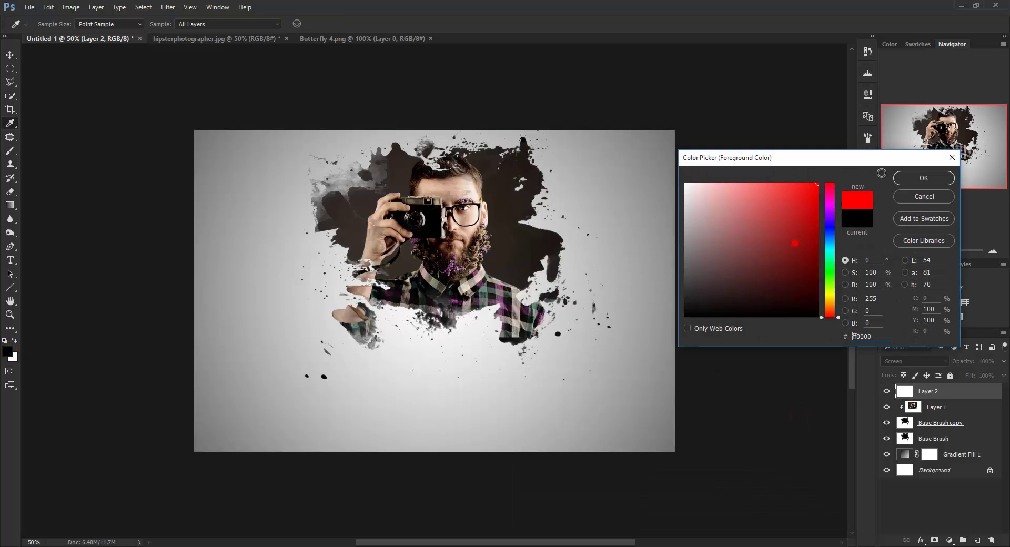
pyautogui.click(924, 178)
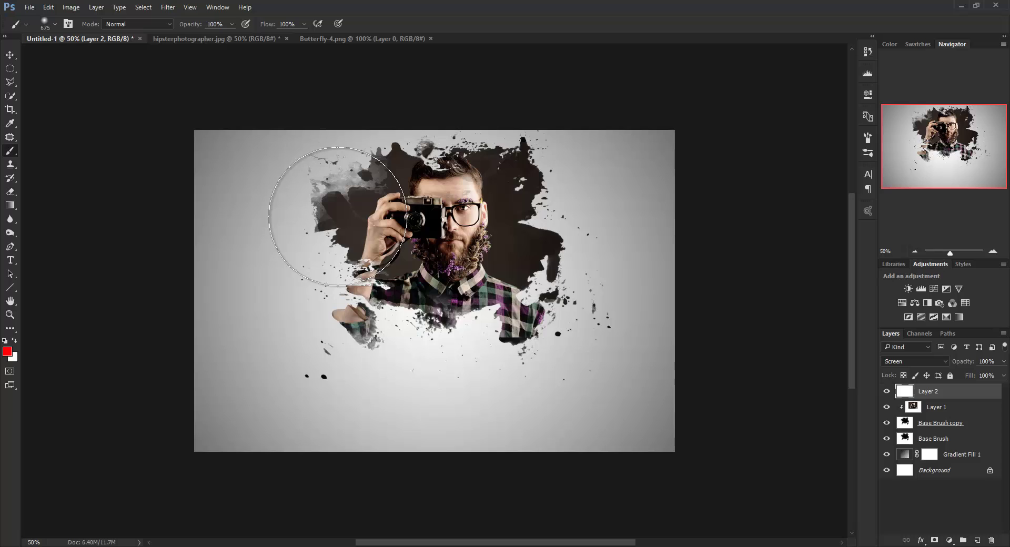
pyautogui.hotkey('ctrl', 'alt', 'g')
pyautogui.click(338, 216)
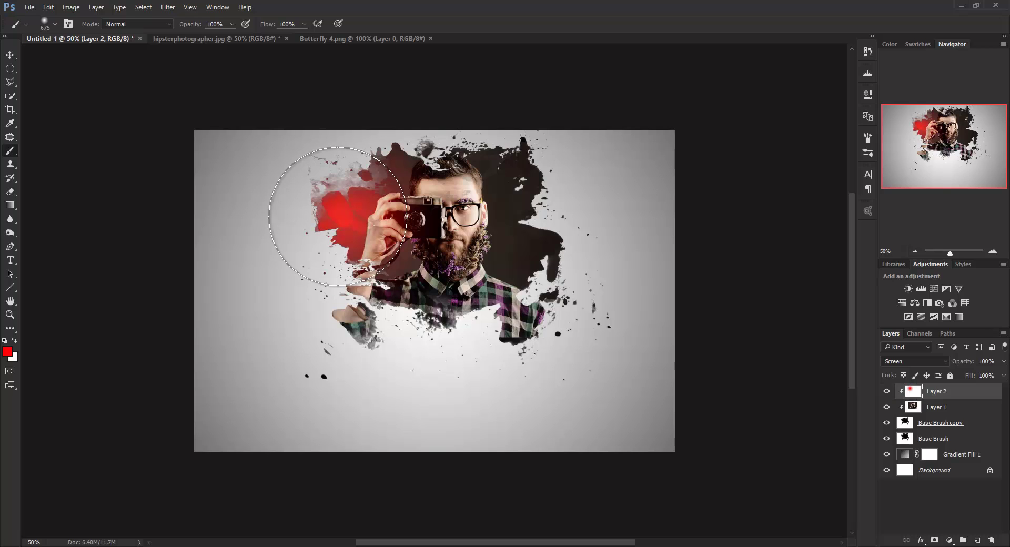
pyautogui.hotkey('ctrl', 'z')
pyautogui.hotkey('ctrl', 'alt', 'g')
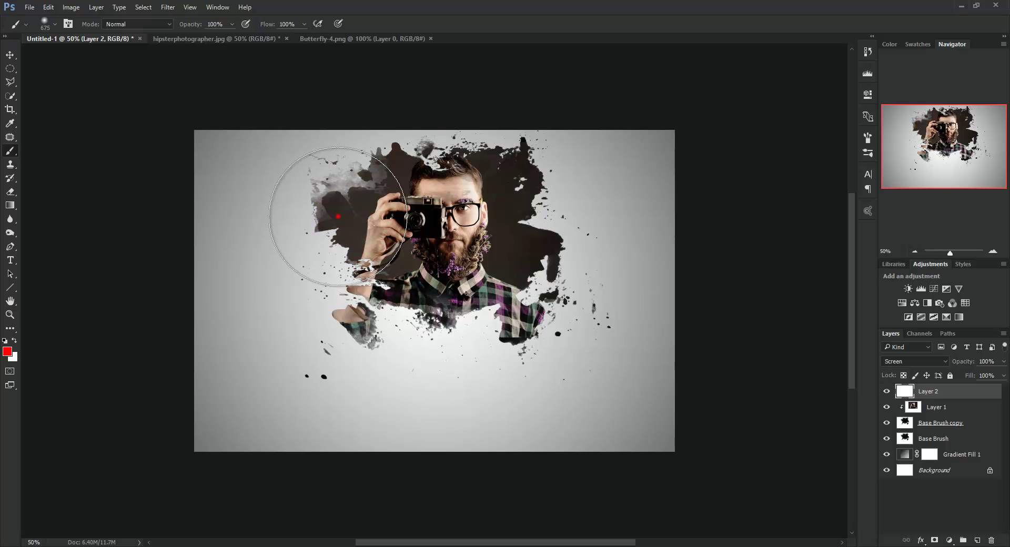
pyautogui.click(342, 221)
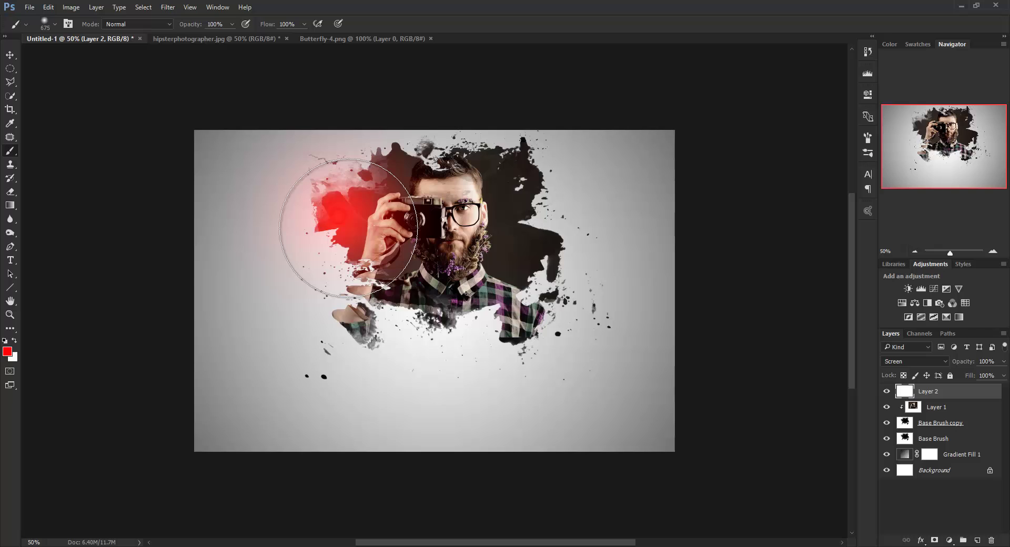
# Paint a cyan glow over the photographer's beard and shirt
pyautogui.click(7, 351)
pyautogui.moveTo(830, 316); pyautogui.dragTo(834, 251)
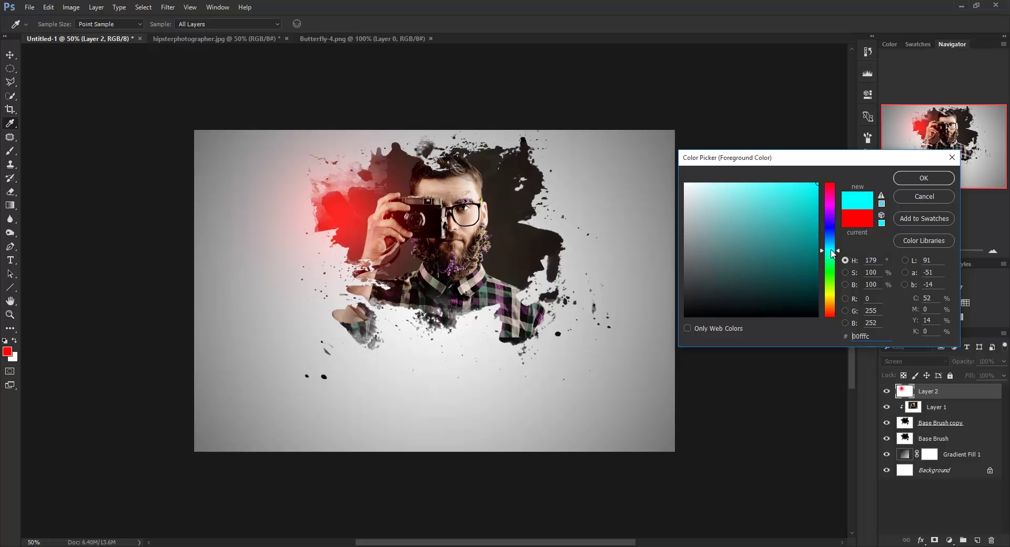
pyautogui.click(910, 182)
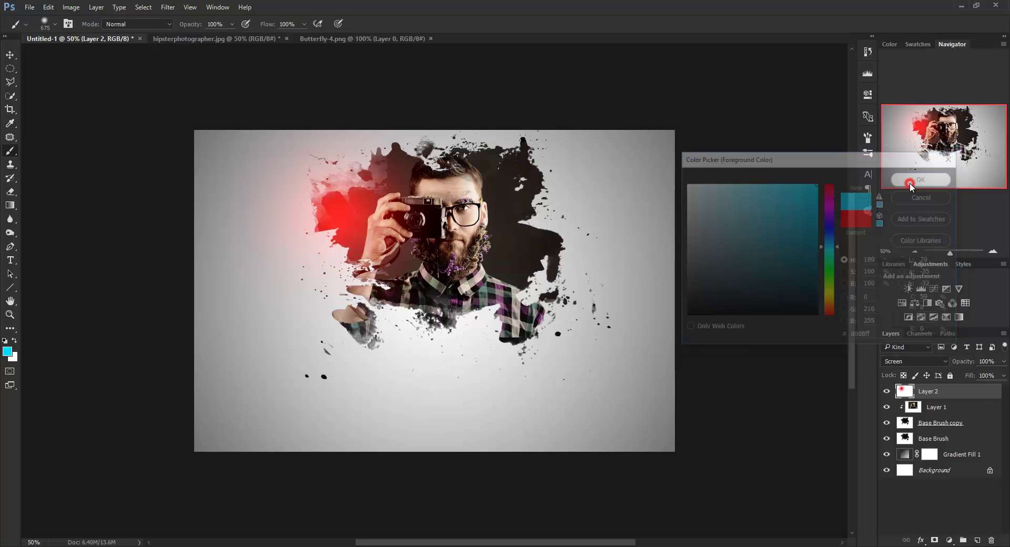
pyautogui.press('b')
pyautogui.moveTo(519, 358); pyautogui.dragTo(509, 304)
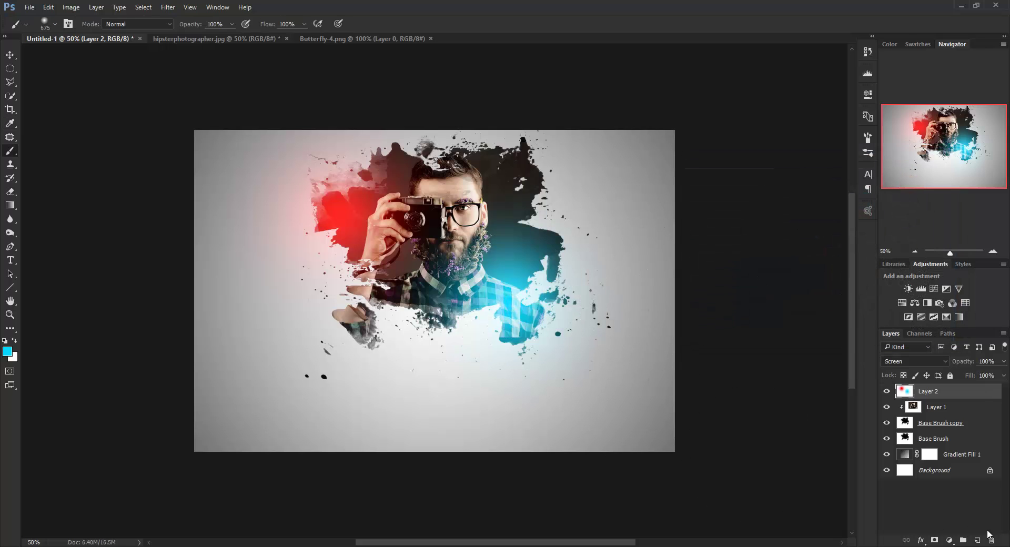
pyautogui.keyDown('shift'); pyautogui.click(943, 440); pyautogui.keyUp('shift')
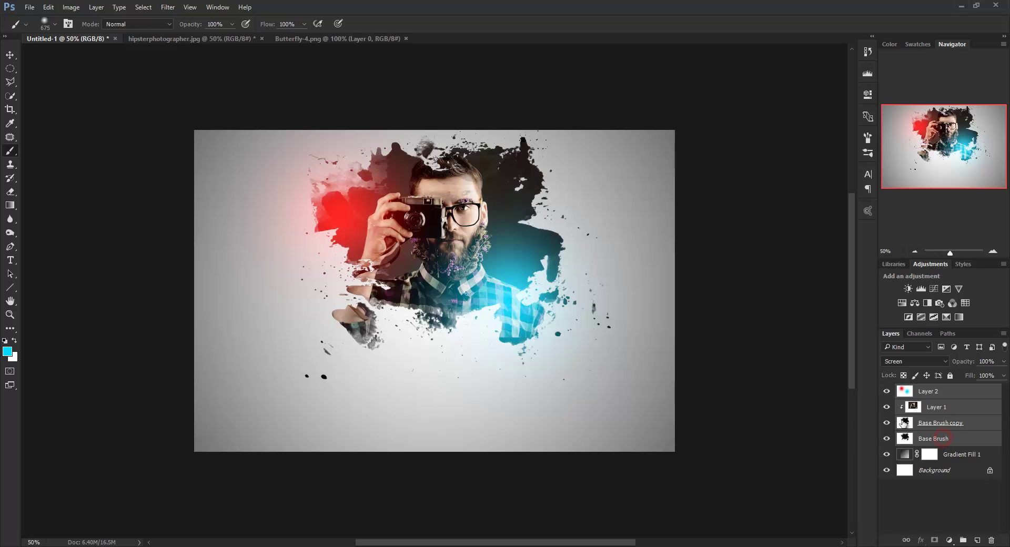
# Scale Layer 2 through Base Brush to about 113.6% and move them up-left
pyautogui.hotkey('ctrl', 't')
pyautogui.moveTo(655, 448); pyautogui.dragTo(716, 492)
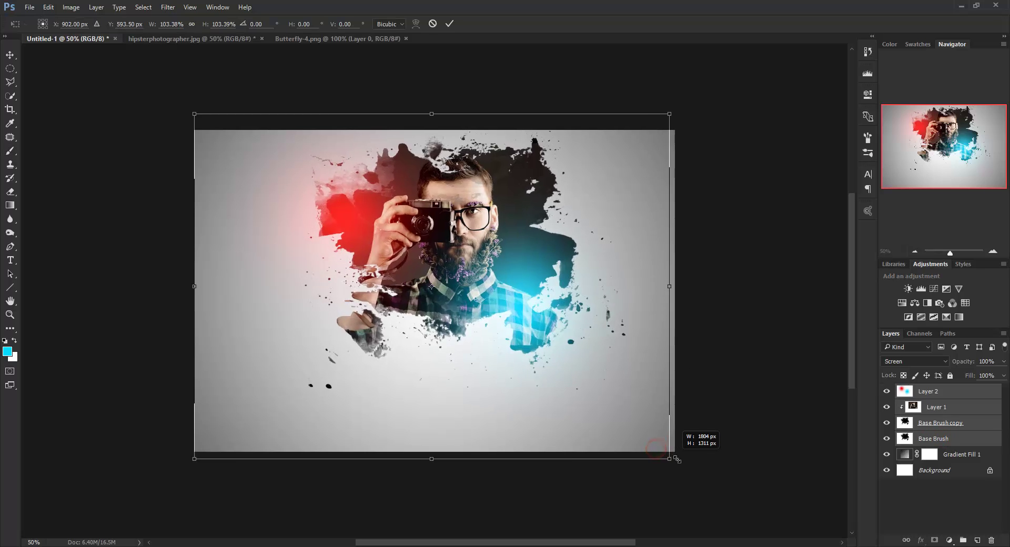
pyautogui.press('b')
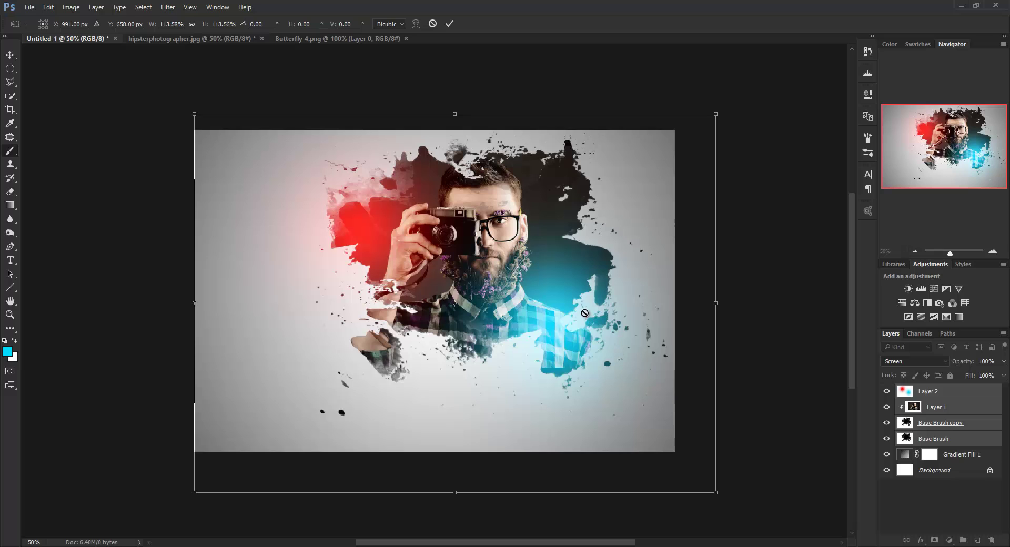
pyautogui.press('Return')
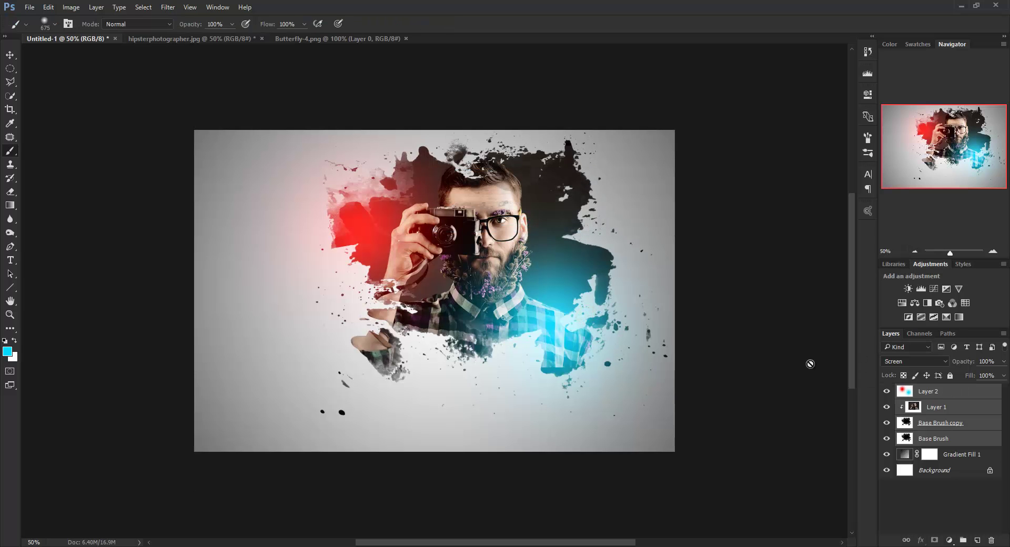
pyautogui.press('v')
pyautogui.moveTo(599, 312); pyautogui.dragTo(566, 293)
pyautogui.press('t')
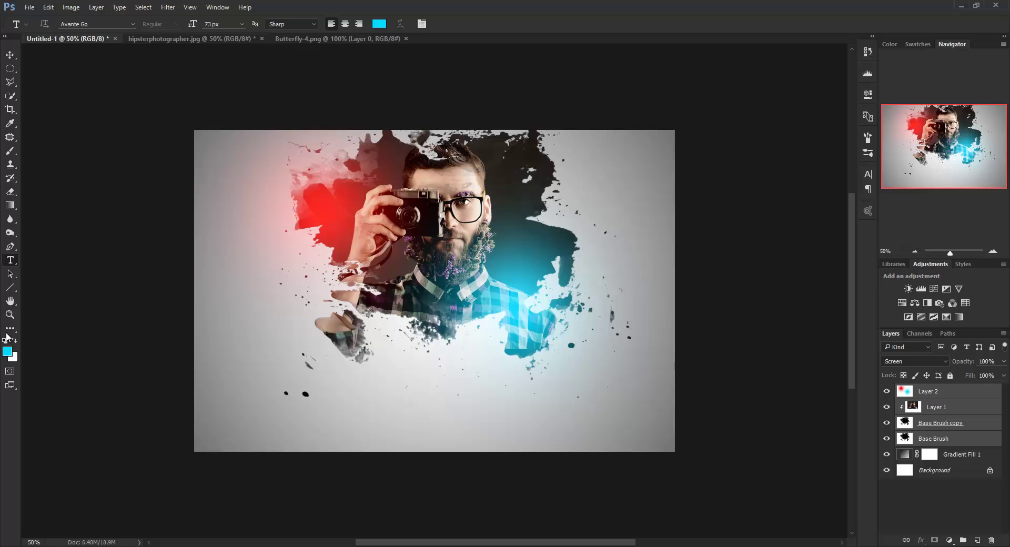
# Set the text colour to red and type 'My Passion Is' beneath the photographer
pyautogui.click(8, 352)
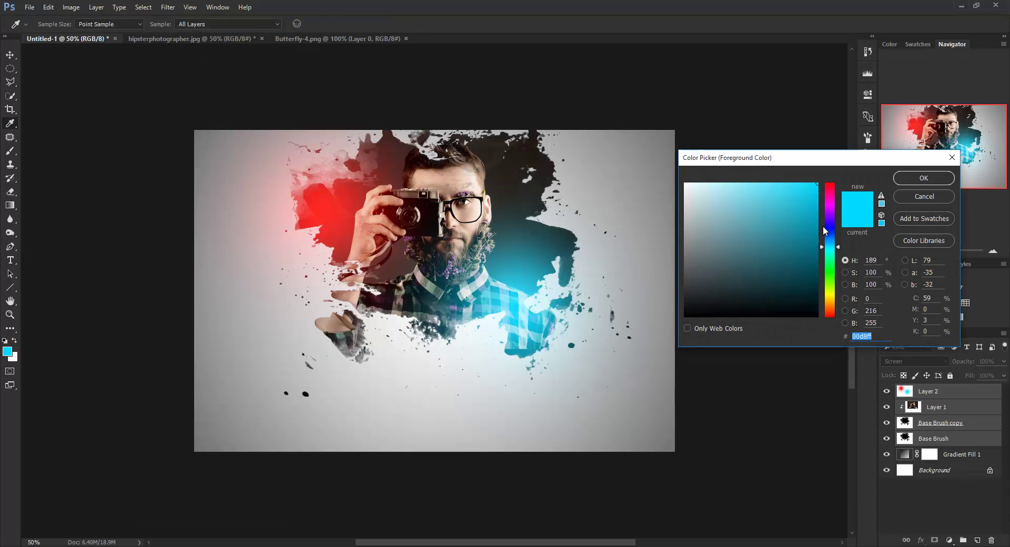
pyautogui.moveTo(828, 194); pyautogui.dragTo(825, 184)
pyautogui.click(915, 182)
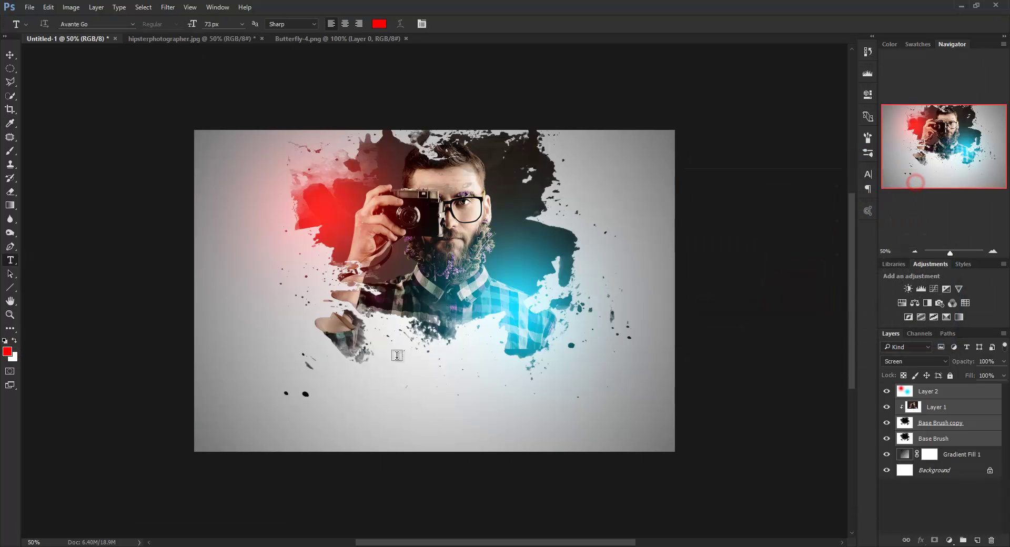
pyautogui.click(438, 368)
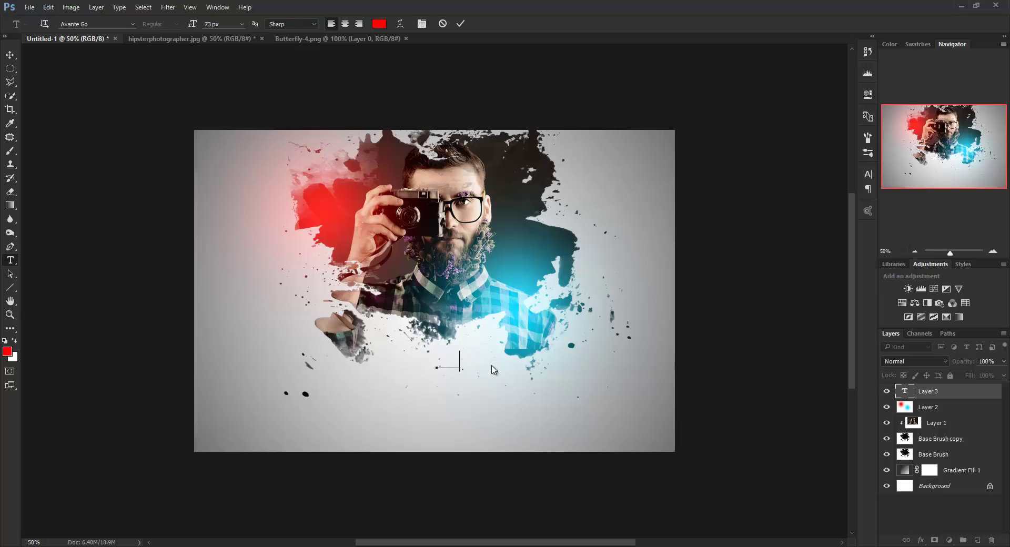
pyautogui.write('My')
pyautogui.write(' OP')
pyautogui.press('BackSpace')
pyautogui.press('BackSpace')
pyautogui.write('Passion')
pyautogui.write('Is')
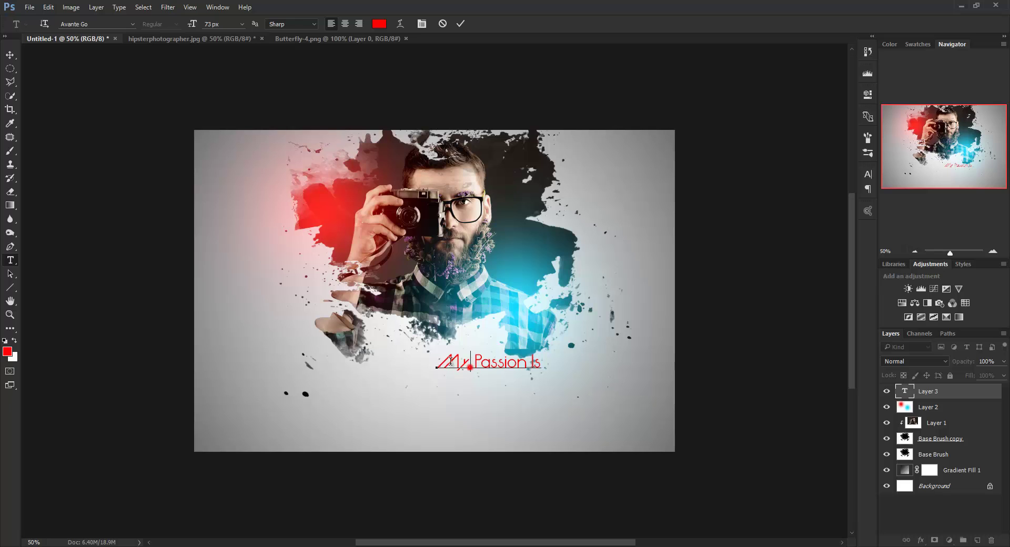
# Set 'My' to Helvetica Neue LT Std 45 Light, commit, and move the caption under the photo
pyautogui.doubleClick(468, 364)
pyautogui.click(131, 24)
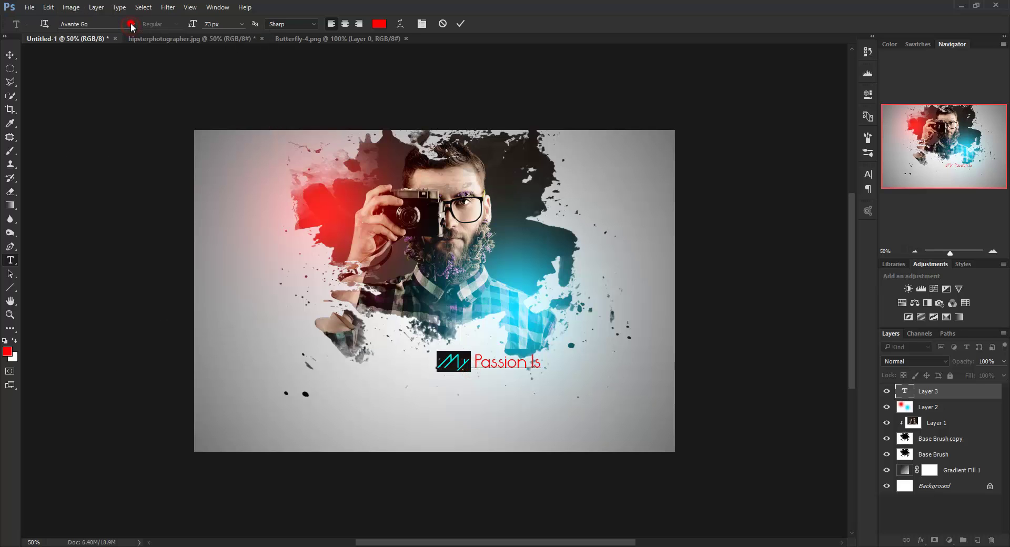
pyautogui.click(131, 25)
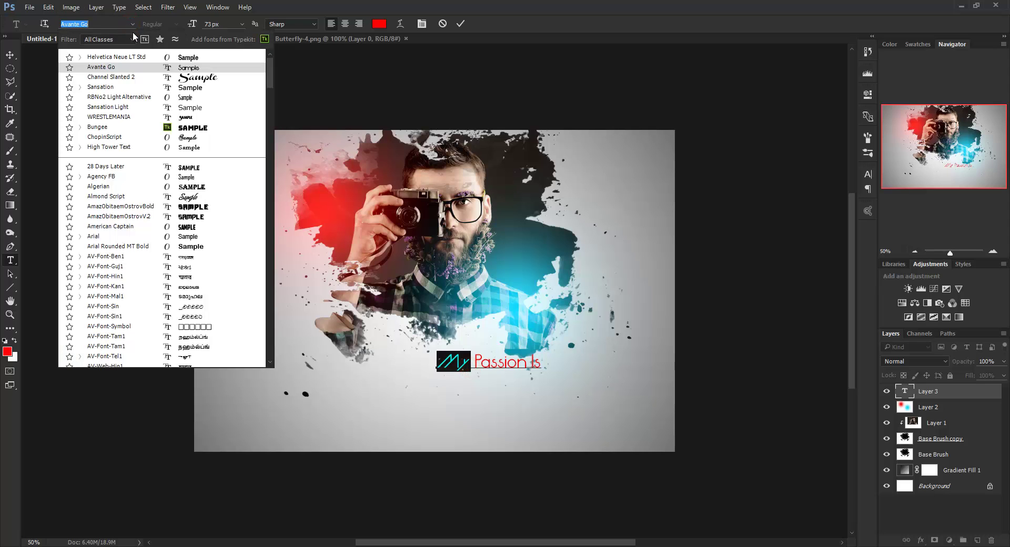
pyautogui.click(125, 58)
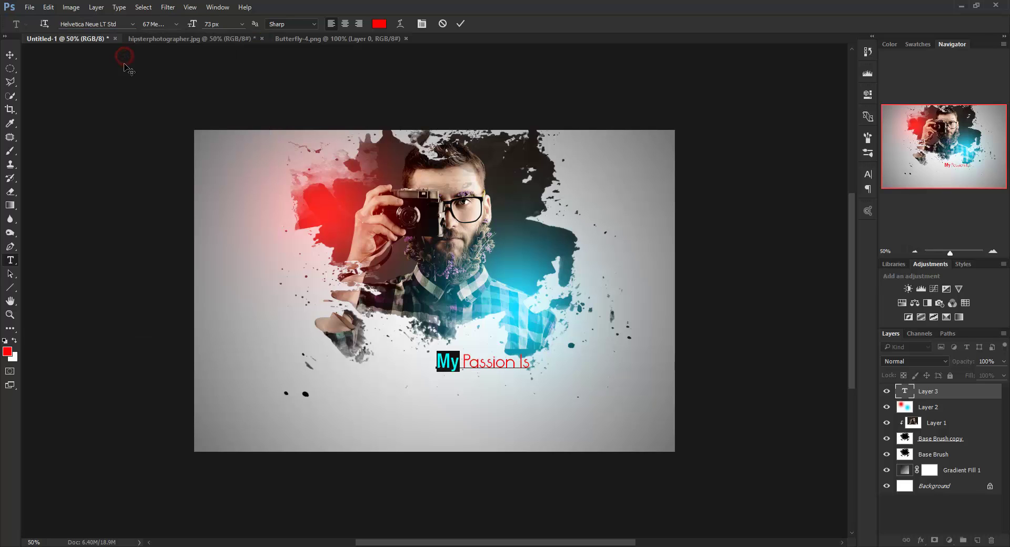
pyautogui.click(177, 24)
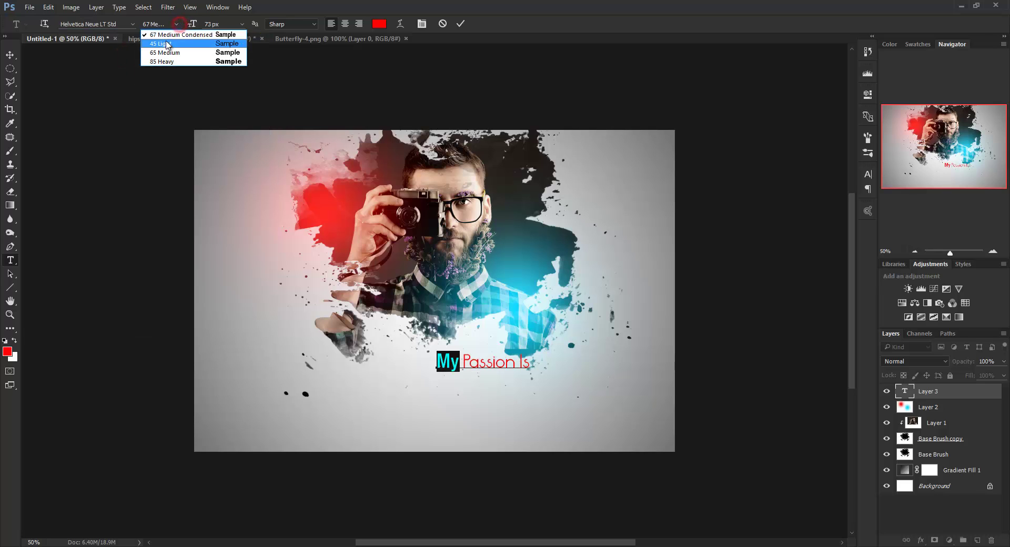
pyautogui.click(165, 46)
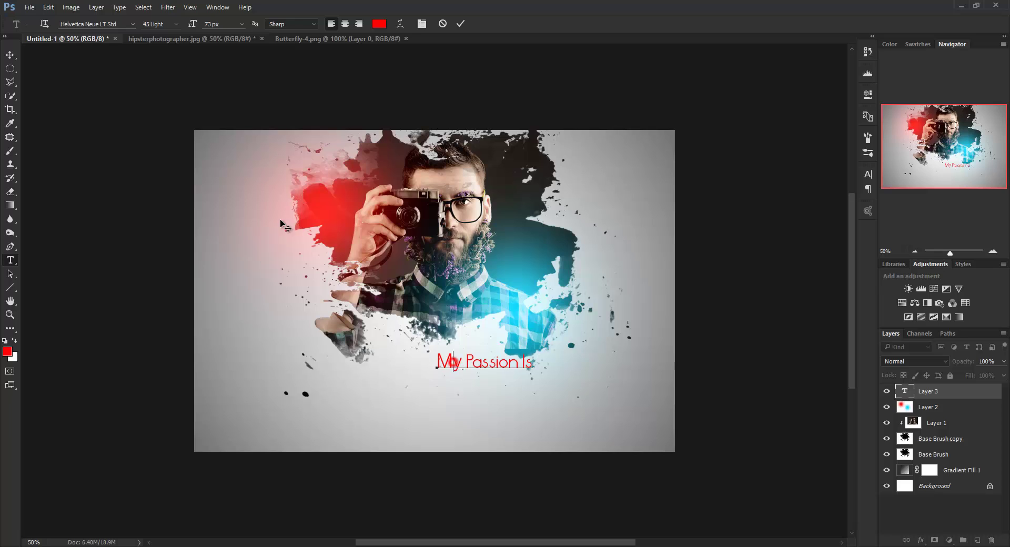
pyautogui.click(10, 54)
pyautogui.moveTo(504, 364); pyautogui.dragTo(489, 361)
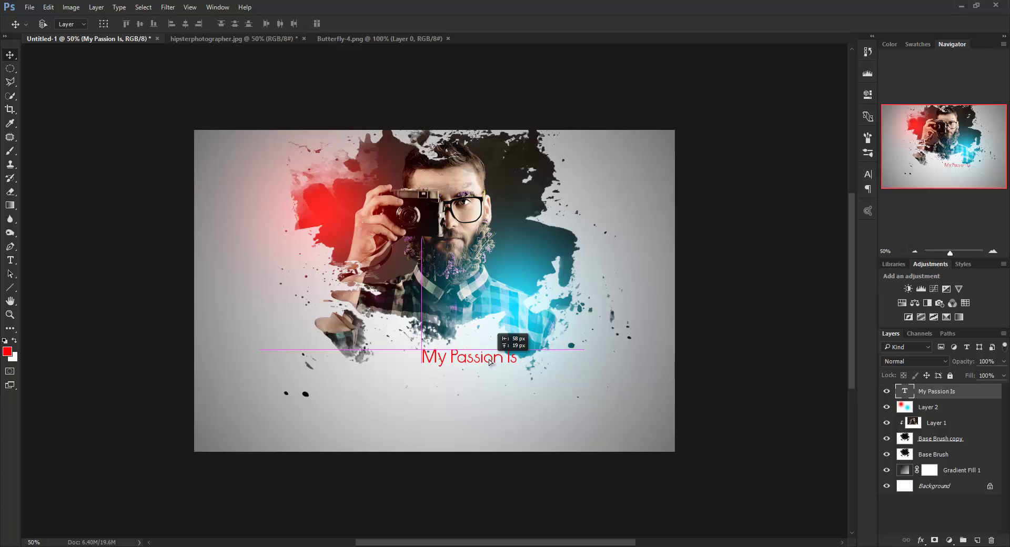
# Start a new text line below the caption, keeping the Avante Go font
pyautogui.press('t')
pyautogui.click(132, 24)
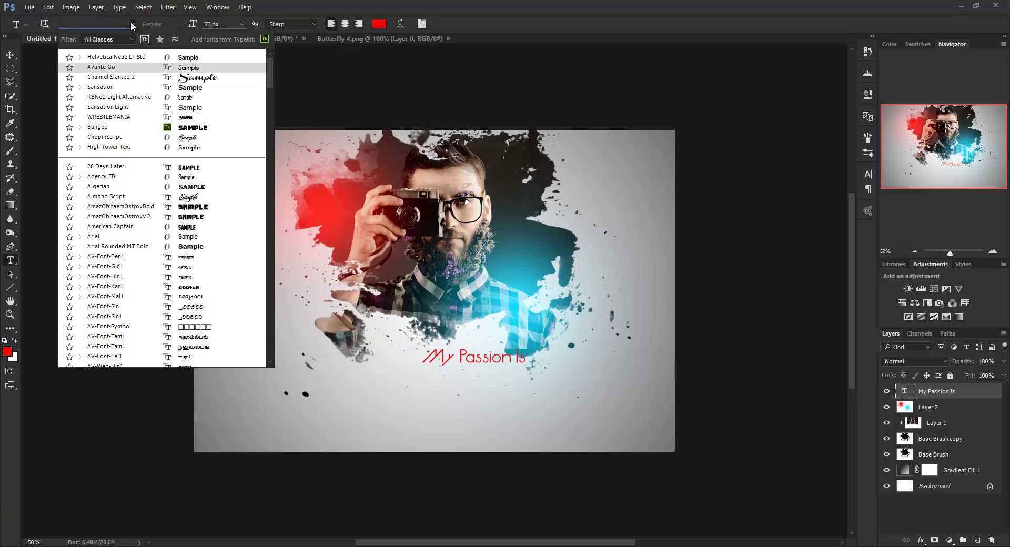
pyautogui.press('Return')
pyautogui.click(393, 392)
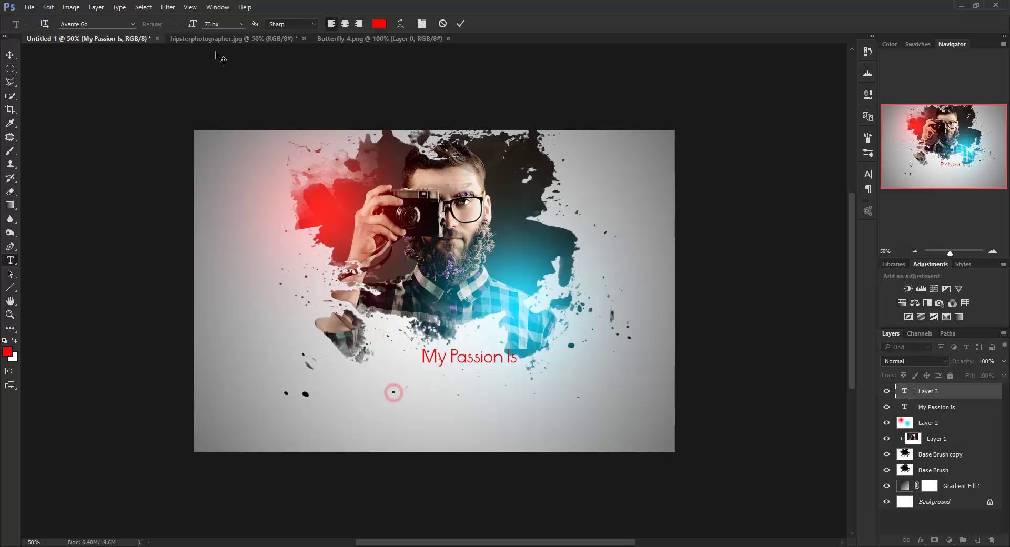
# Type 'Photography' in the Channel Slanted 2 font
pyautogui.click(134, 24)
pyautogui.click(176, 78)
pyautogui.write('P')
pyautogui.press('BackSpace')
pyautogui.write('Photo')
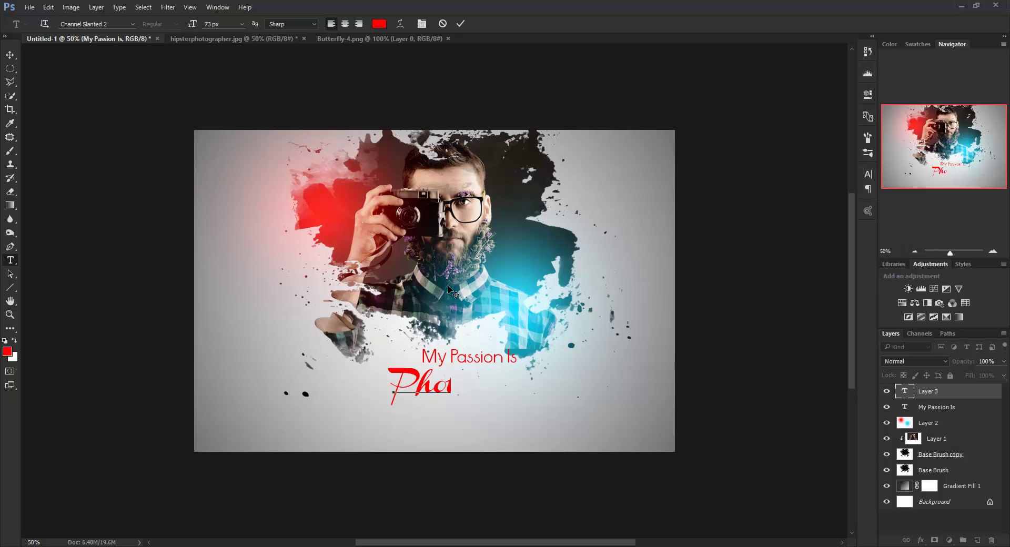
pyautogui.write('graphy')
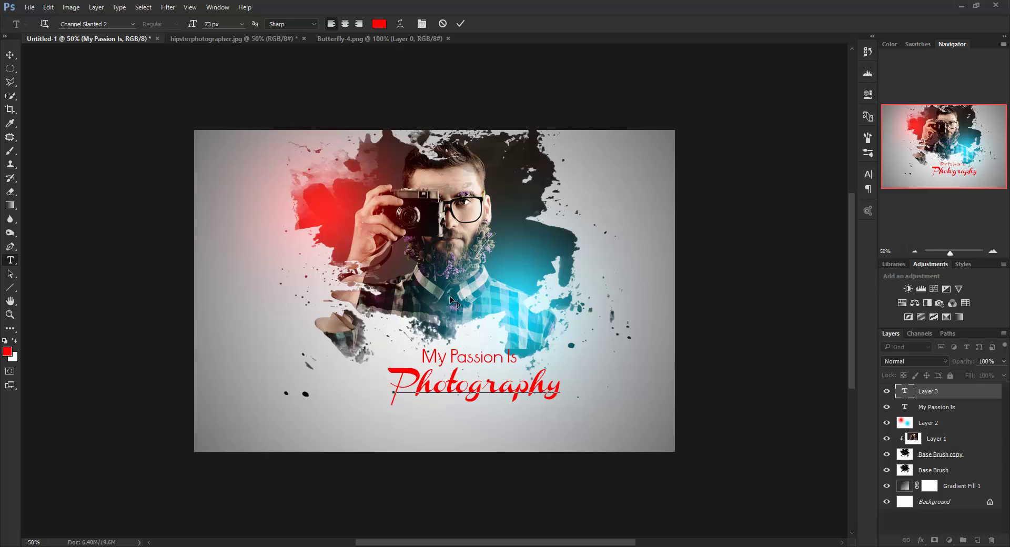
# Colour the Photography text near-black dark grey, commit it, and shift it left under the caption
pyautogui.hotkey('ctrl', 'a')
pyautogui.click(7, 351)
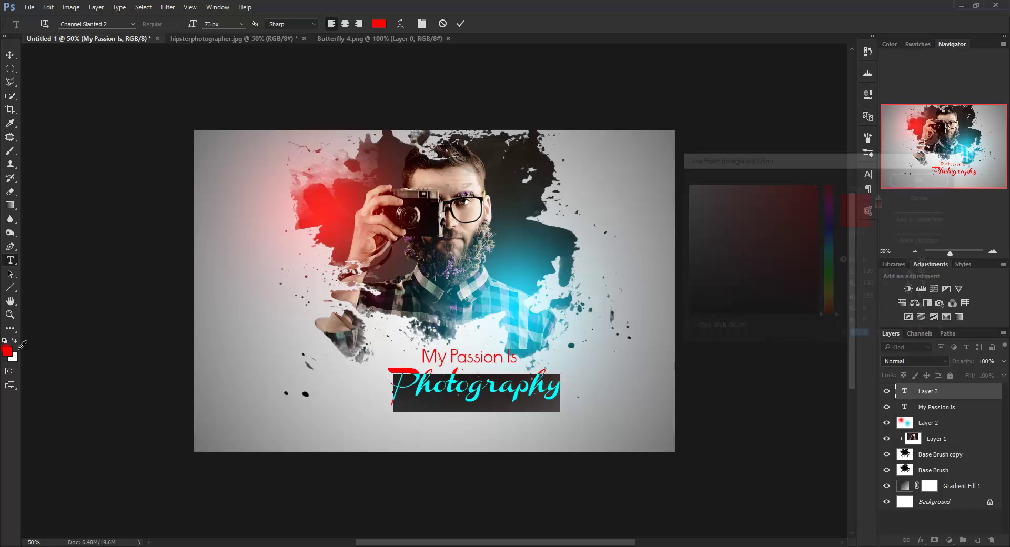
pyautogui.write('000000')
pyautogui.click(923, 178)
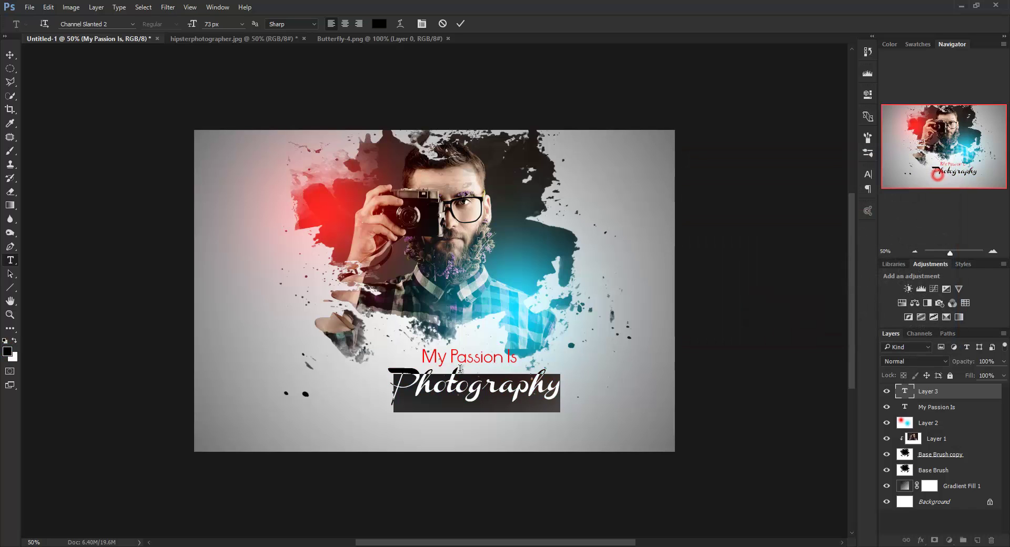
pyautogui.click(455, 377)
pyautogui.hotkey('ctrl', 'a')
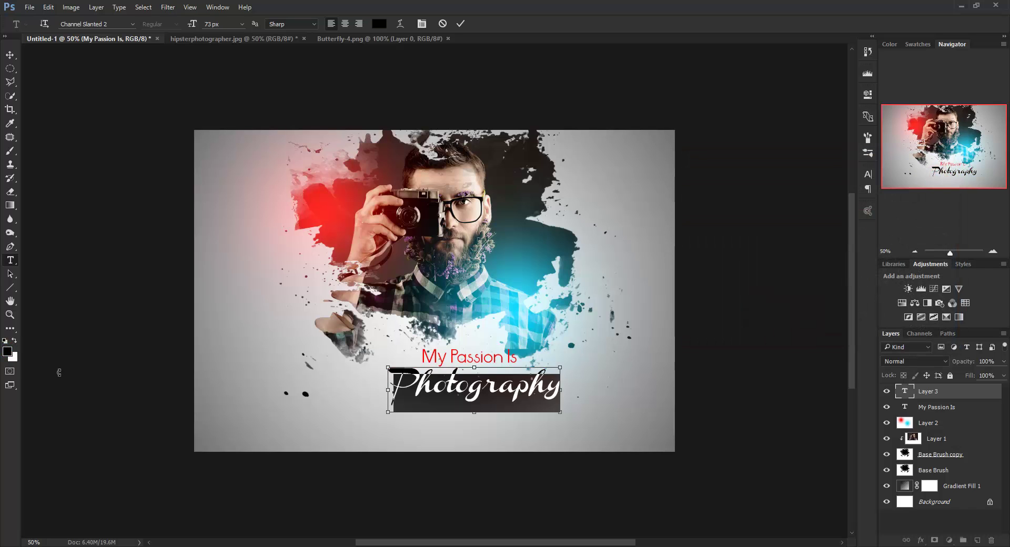
pyautogui.click(6, 351)
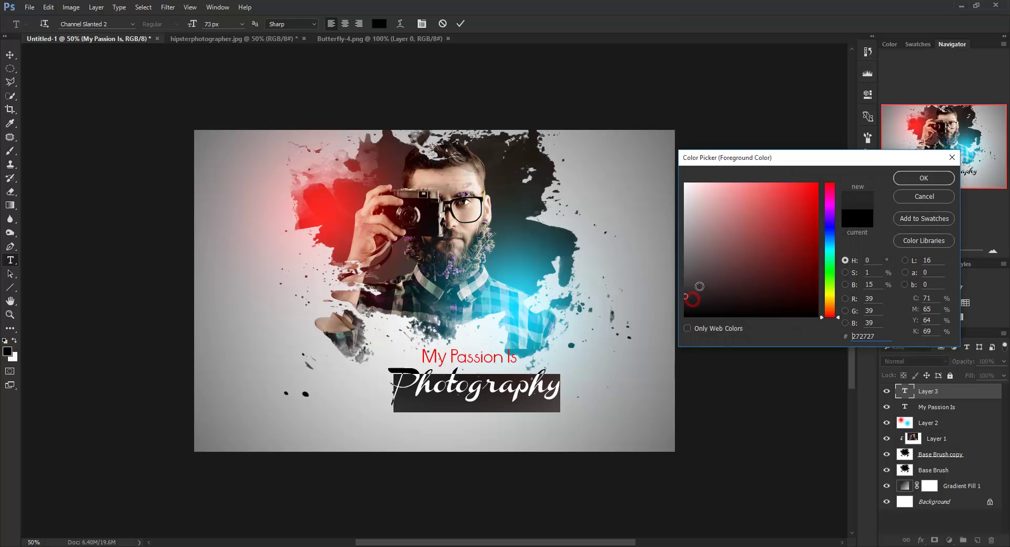
pyautogui.click(924, 178)
pyautogui.click(521, 390)
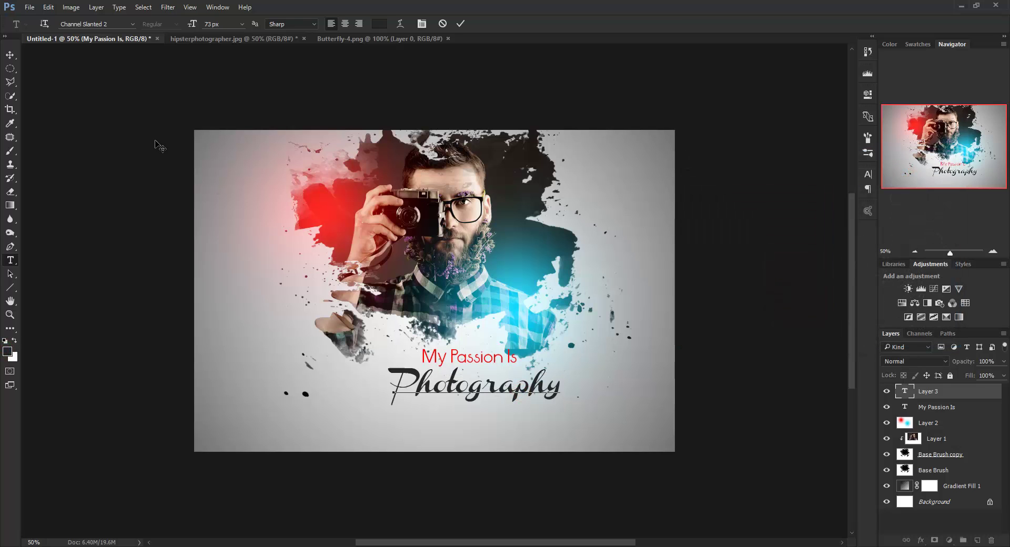
pyautogui.click(10, 54)
pyautogui.moveTo(470, 388); pyautogui.dragTo(420, 381)
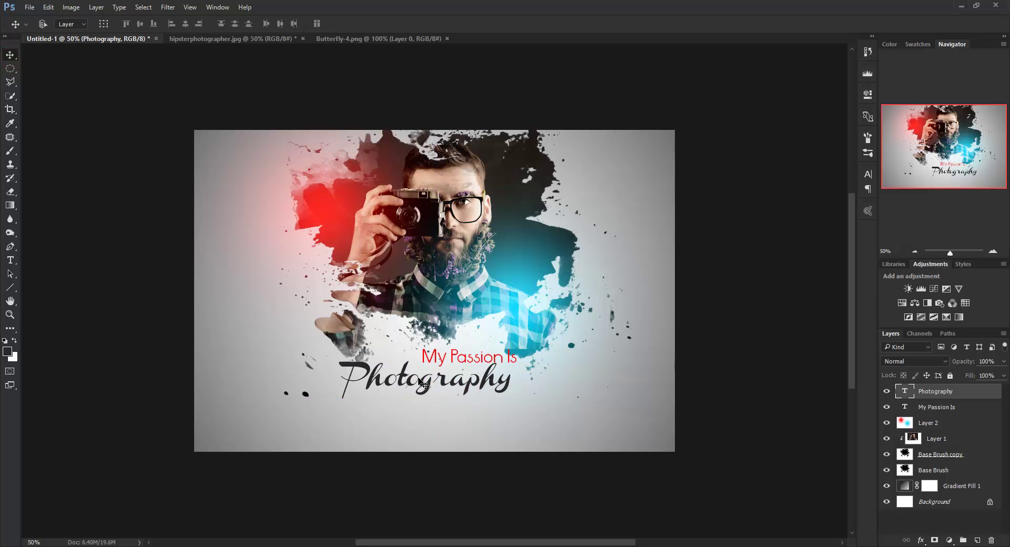
# Enlarge the Photography text and move it down slightly
pyautogui.hotkey('ctrl', 't')
pyautogui.moveTo(521, 406)
pyautogui.mouseDown()
pyautogui.moveTo(544, 413)
pyautogui.moveTo(516, 392)
pyautogui.mouseUp()
pyautogui.press('Return')
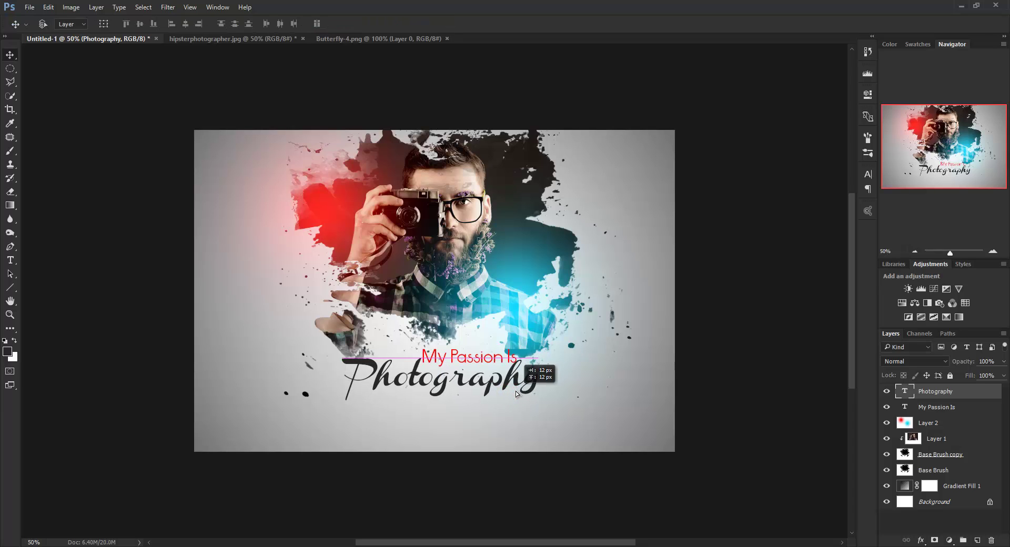
pyautogui.moveTo(496, 377); pyautogui.dragTo(499, 392)
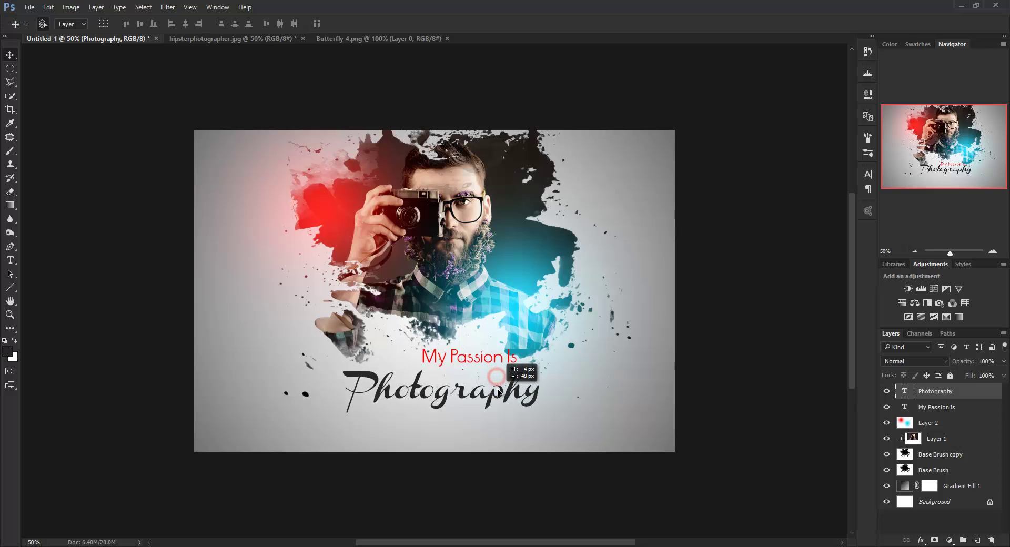
# Shrink the My Passion Is caption to about 89% and nudge it snugly above Photography
pyautogui.click(455, 363)
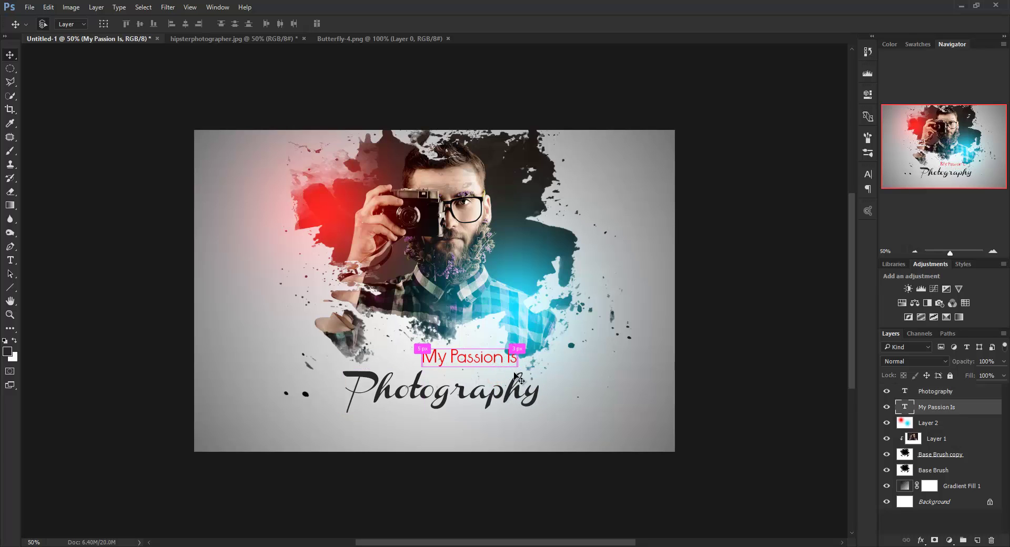
pyautogui.hotkey('ctrl', 't')
pyautogui.moveTo(518, 367)
pyautogui.mouseDown()
pyautogui.moveTo(498, 362)
pyautogui.moveTo(503, 377)
pyautogui.moveTo(508, 370)
pyautogui.moveTo(497, 371)
pyautogui.moveTo(502, 363)
pyautogui.moveTo(486, 380)
pyautogui.mouseUp()
pyautogui.press('Return')
pyautogui.hotkey('ctrl', 't')
pyautogui.press('Return')
pyautogui.hotkey('ctrl', 't')
pyautogui.press('Return')
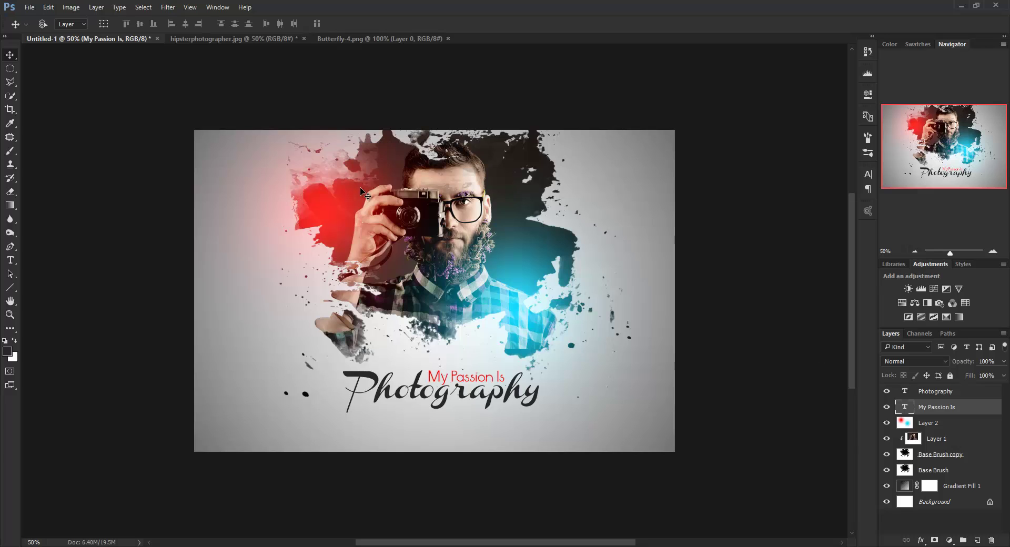
pyautogui.press('u')
pyautogui.click(934, 391)
# Draw a black horizontal line on a new layer beneath Photography
pyautogui.click(976, 541)
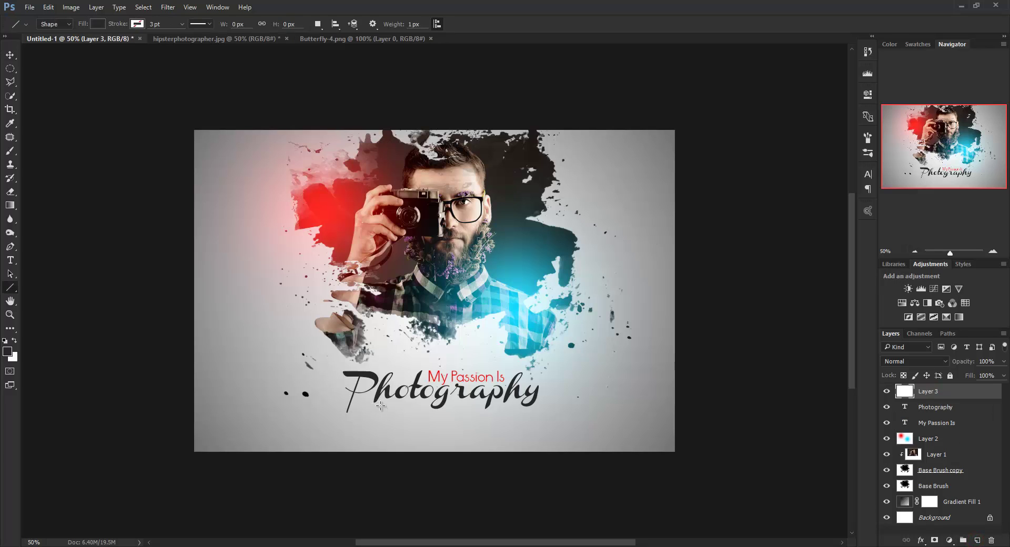
pyautogui.click(5, 342)
pyautogui.moveTo(414, 416); pyautogui.dragTo(498, 416)
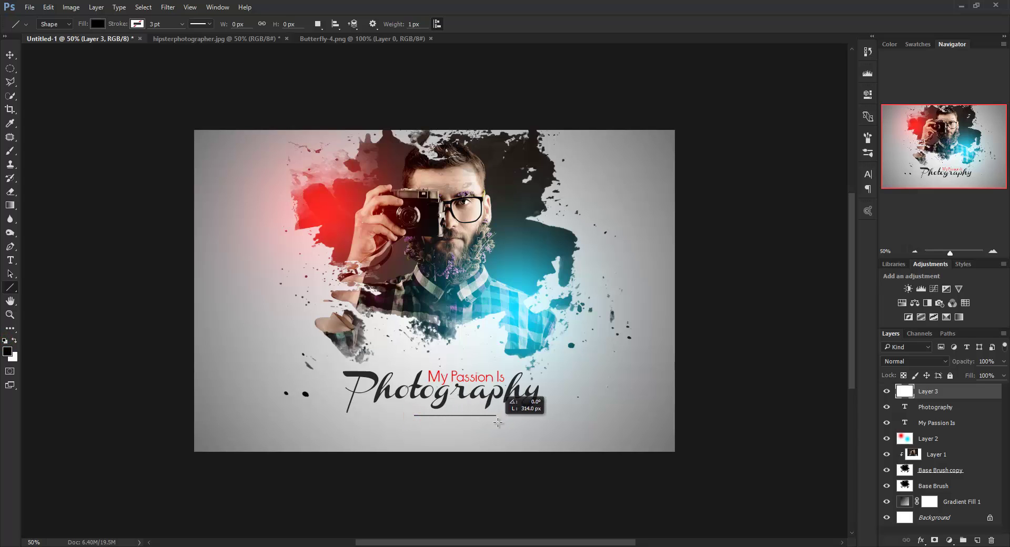
# Stretch the underline to about 439 px wide, converting it to a regular path
pyautogui.hotkey('ctrl', 't')
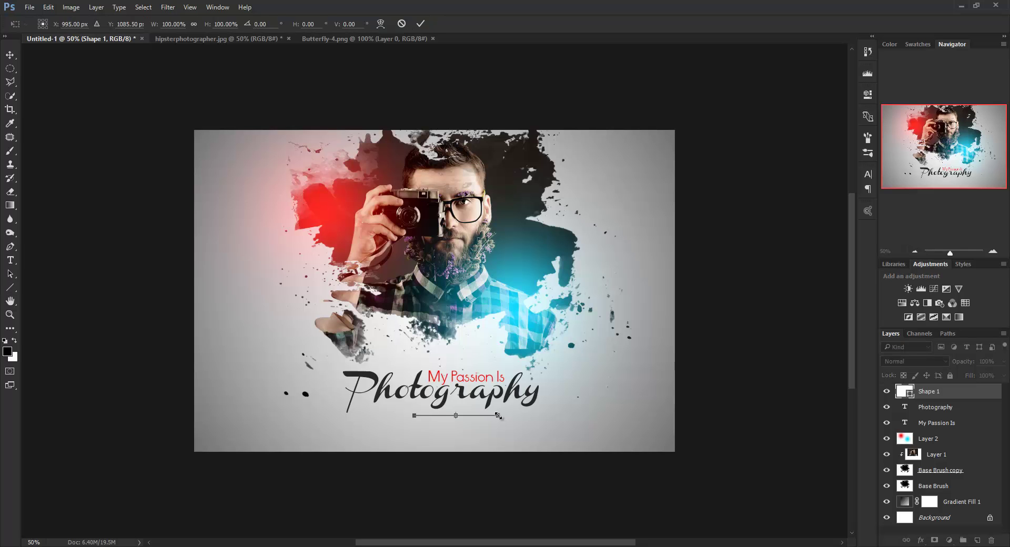
pyautogui.scroll(2, 496, 421)
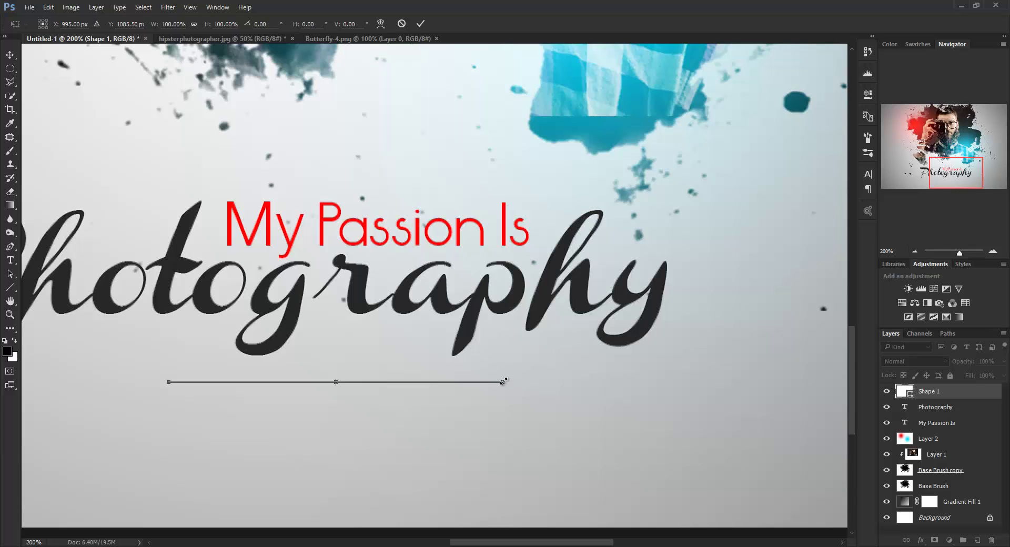
pyautogui.moveTo(503, 382); pyautogui.dragTo(567, 380)
pyautogui.press('Return')
pyautogui.click(498, 221)
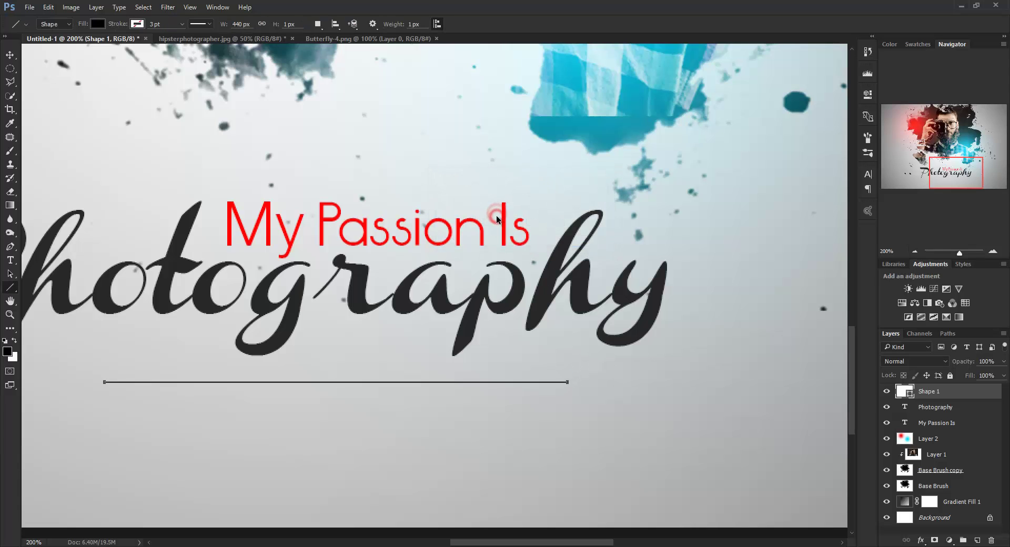
pyautogui.scroll(-2, 497, 216)
# Center the underline beneath Photography using smart guides, then zoom out
pyautogui.click(10, 55)
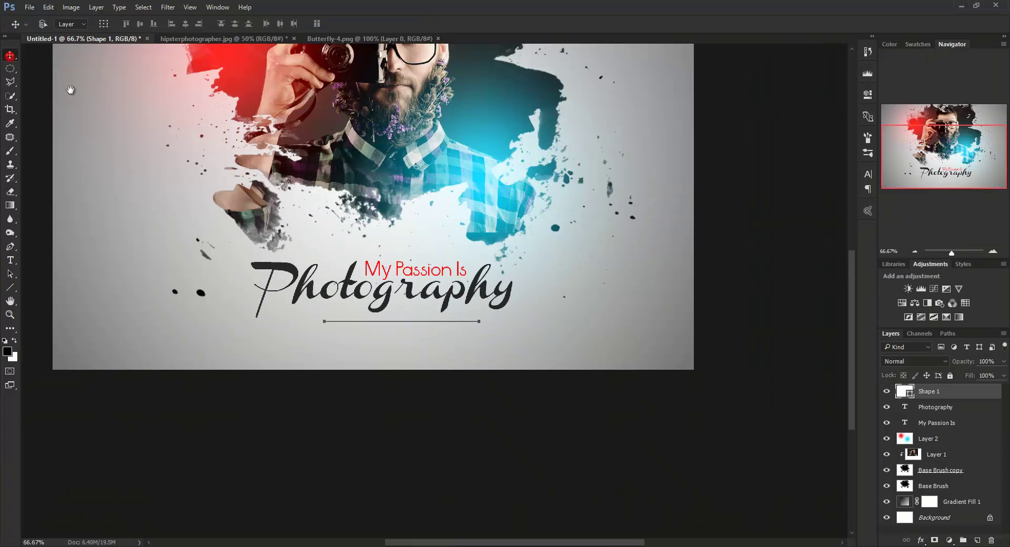
pyautogui.scroll(3, 404, 203)
pyautogui.moveTo(450, 408); pyautogui.dragTo(429, 404)
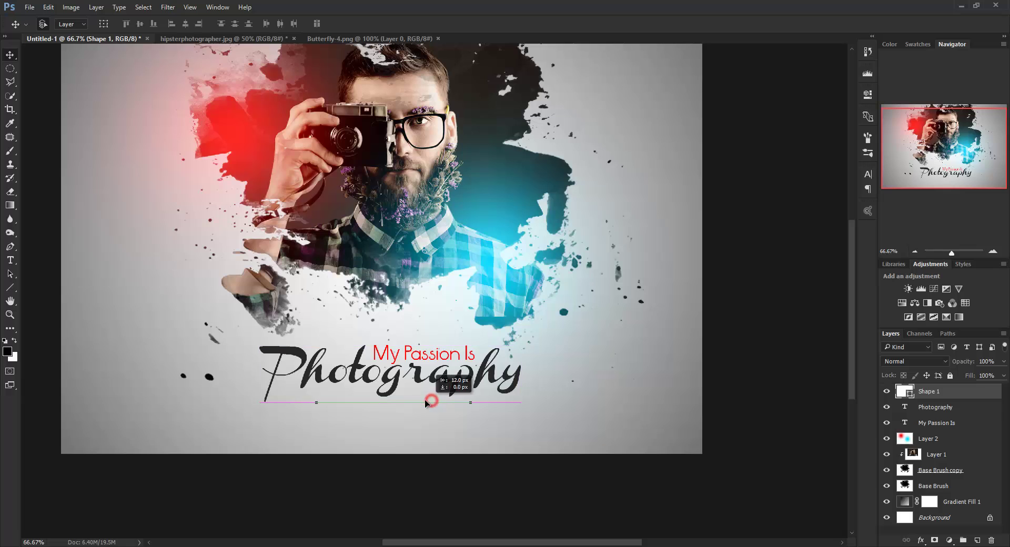
pyautogui.moveTo(428, 404); pyautogui.dragTo(431, 403)
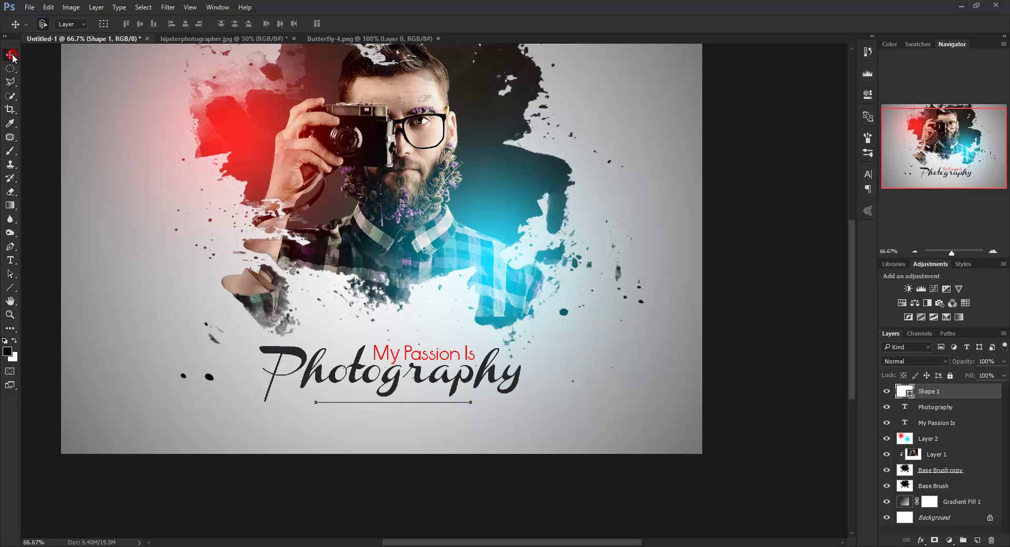
pyautogui.hotkey('ctrl', '-')
pyautogui.click(936, 406)
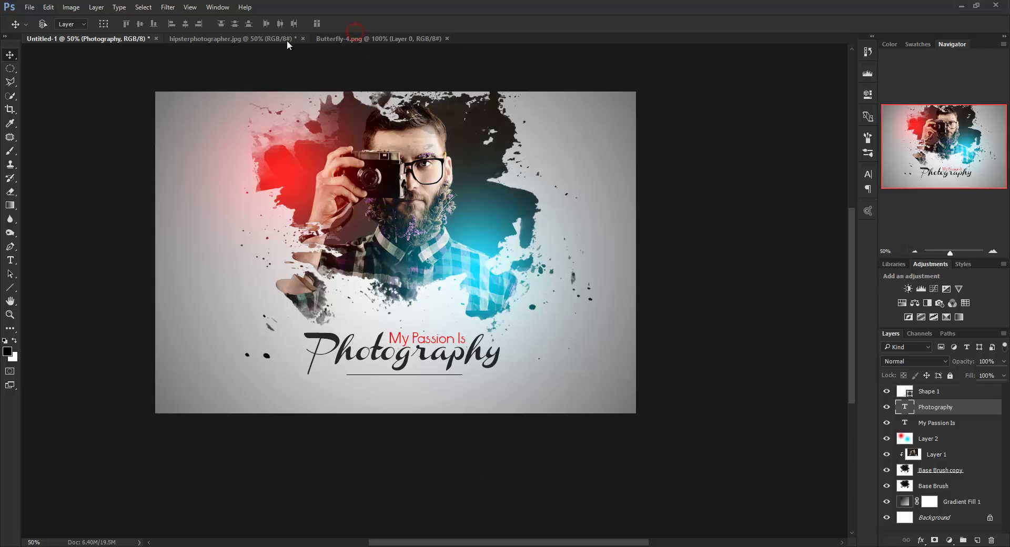
# Close hipsterphotographer.jpg without saving and drag the Butterfly-4.png butterfly into the poster
pyautogui.click(303, 39)
pyautogui.click(524, 220)
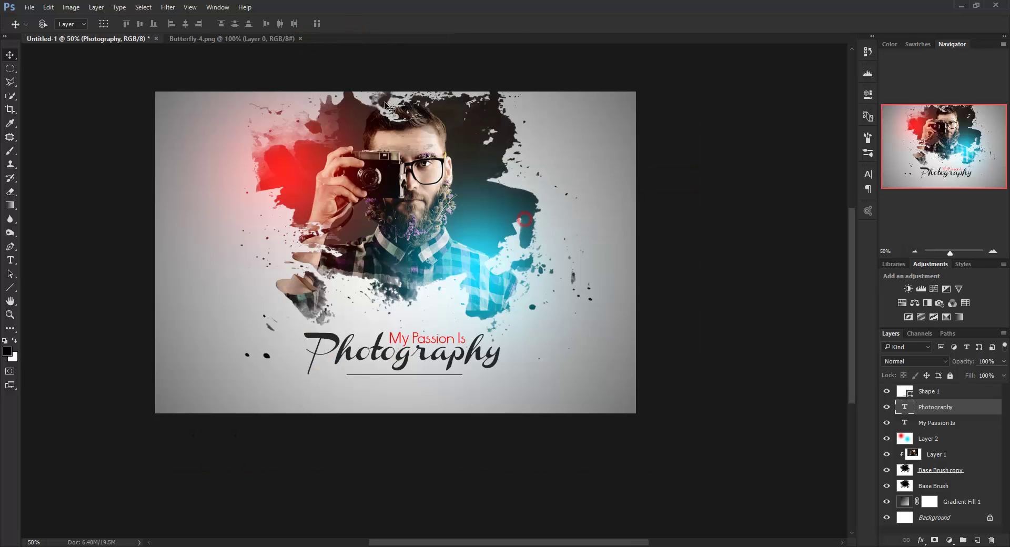
pyautogui.click(231, 39)
pyautogui.moveTo(430, 306)
pyautogui.mouseDown()
pyautogui.moveTo(125, 60)
pyautogui.moveTo(312, 199)
pyautogui.mouseUp()
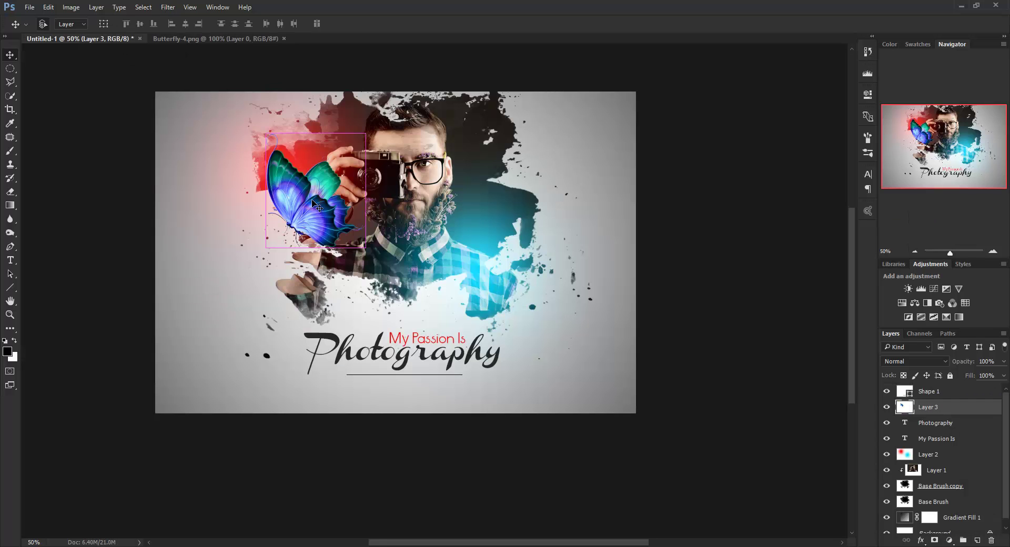
# Flip the butterfly horizontally and shrink it to about 18% above the P
pyautogui.hotkey('ctrl', 't')
pyautogui.rightClick(312, 200)
pyautogui.click(368, 363)
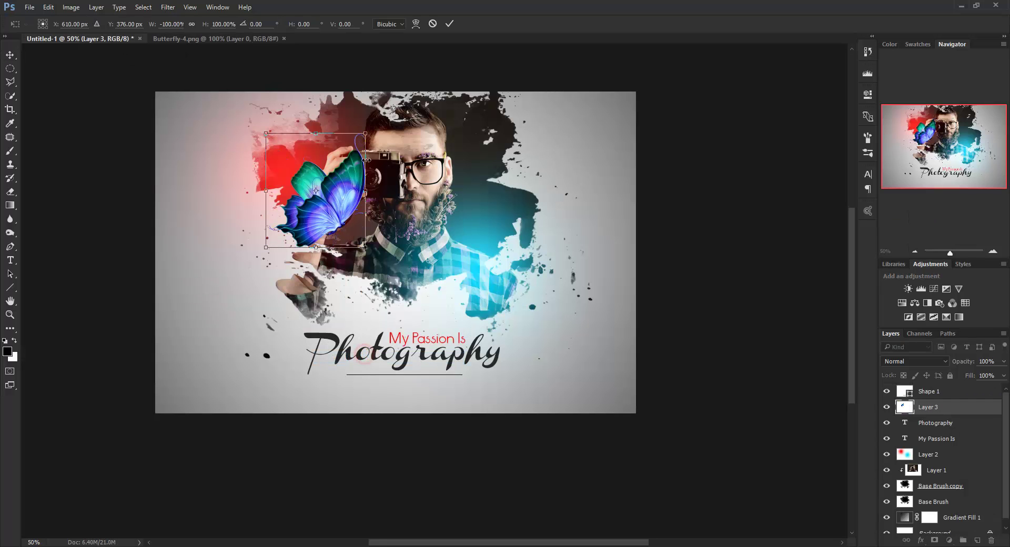
pyautogui.moveTo(362, 139)
pyautogui.mouseDown()
pyautogui.moveTo(291, 216)
pyautogui.moveTo(319, 336)
pyautogui.mouseUp()
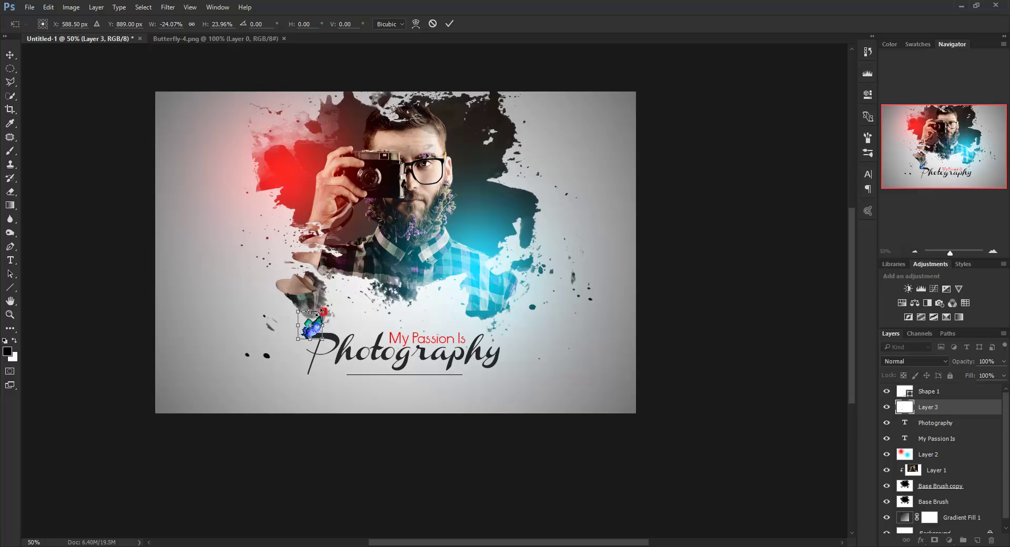
pyautogui.moveTo(327, 312); pyautogui.dragTo(314, 330)
pyautogui.press('Return')
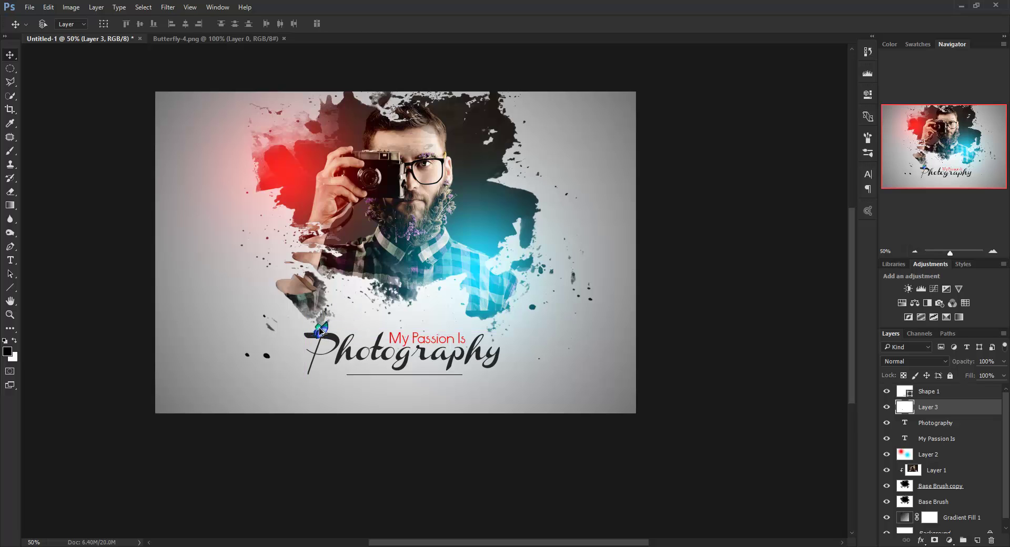
# Add a flipped, smaller butterfly copy on Photography's final y, then stamp visible layers into a new layer
pyautogui.moveTo(314, 330); pyautogui.dragTo(500, 365)
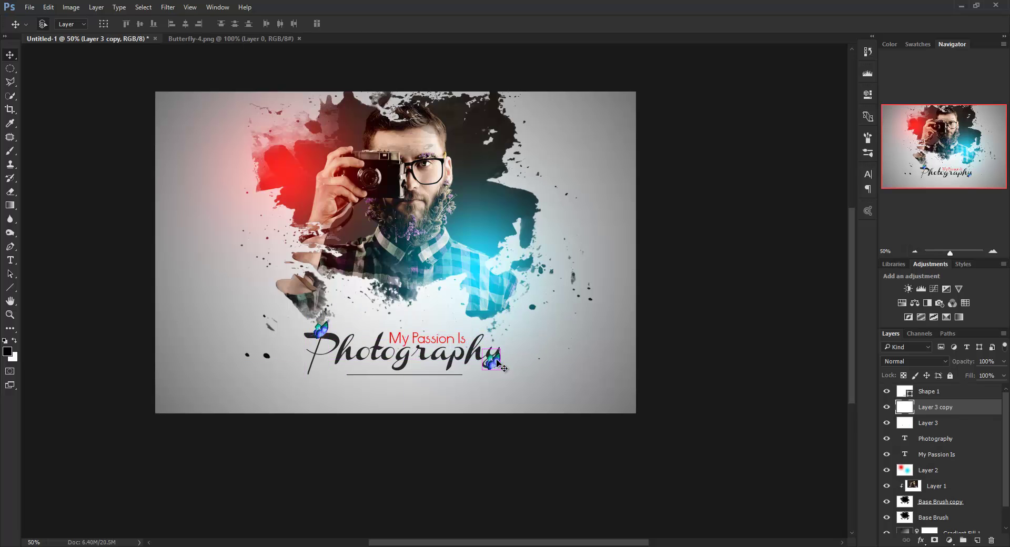
pyautogui.hotkey('ctrl', 't')
pyautogui.rightClick(501, 367)
pyautogui.click(541, 520)
pyautogui.hotkey('ctrl', '+')
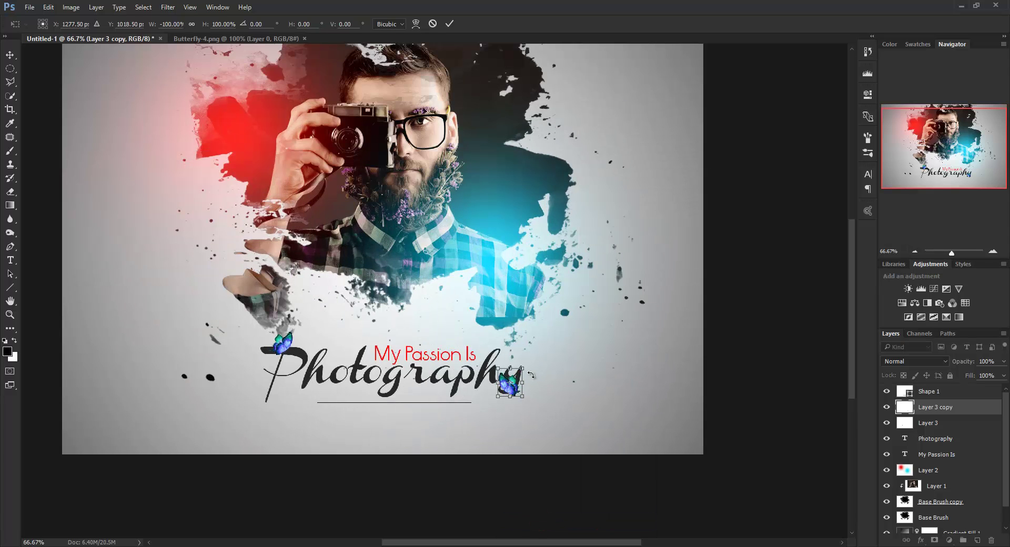
pyautogui.hotkey('ctrl', '+')
pyautogui.moveTo(529, 405); pyautogui.dragTo(557, 437)
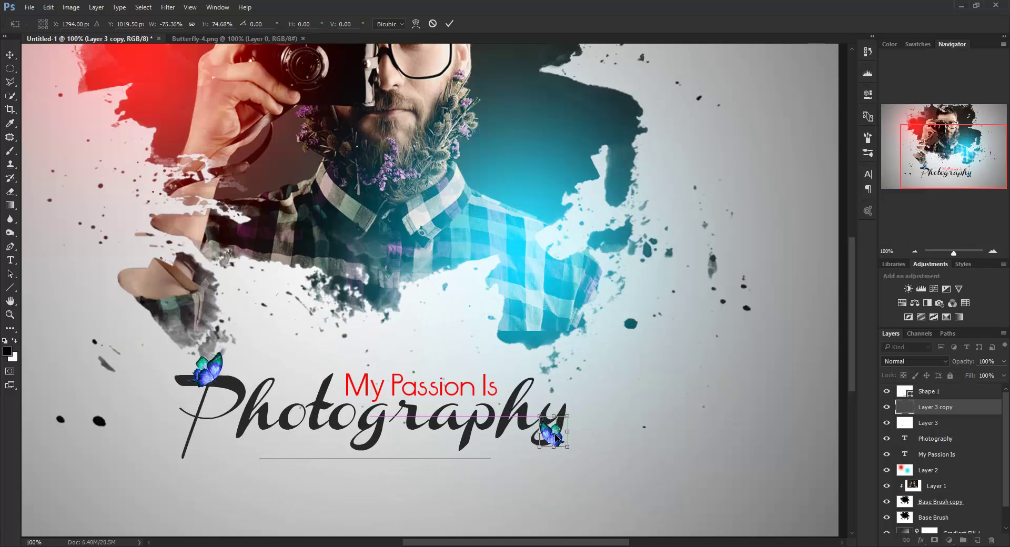
pyautogui.press('Return')
pyautogui.hotkey('ctrl', '-')
pyautogui.hotkey('ctrl', '-')
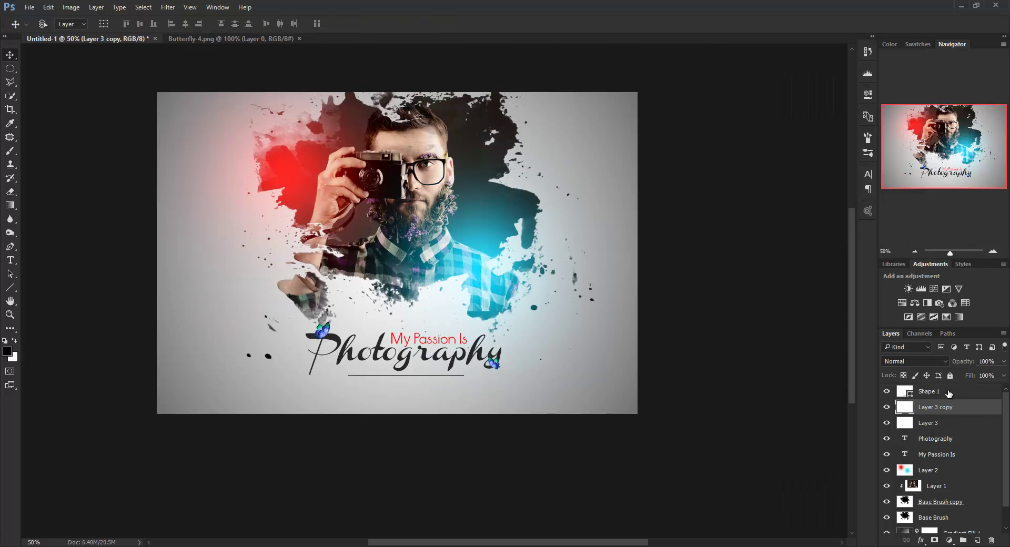
pyautogui.click(950, 394)
pyautogui.hotkey('ctrl', 'shift', 'alt', 'n')
# Group the original layers down to Gradient Fill 1, hide Group 1, and select Layer 4
pyautogui.moveTo(948, 394); pyautogui.dragTo(958, 517)
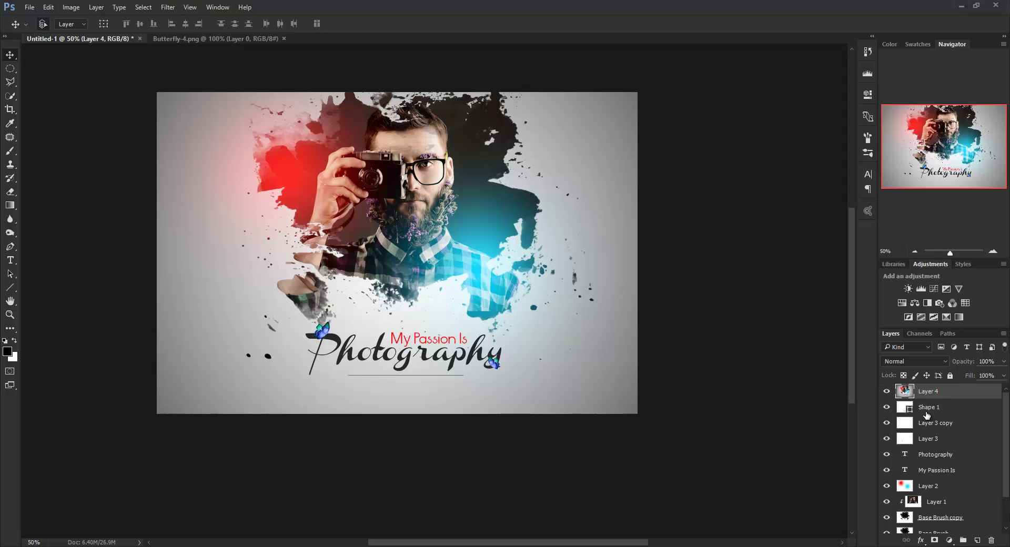
pyautogui.keyDown('shift'); pyautogui.click(958, 514); pyautogui.keyUp('shift')
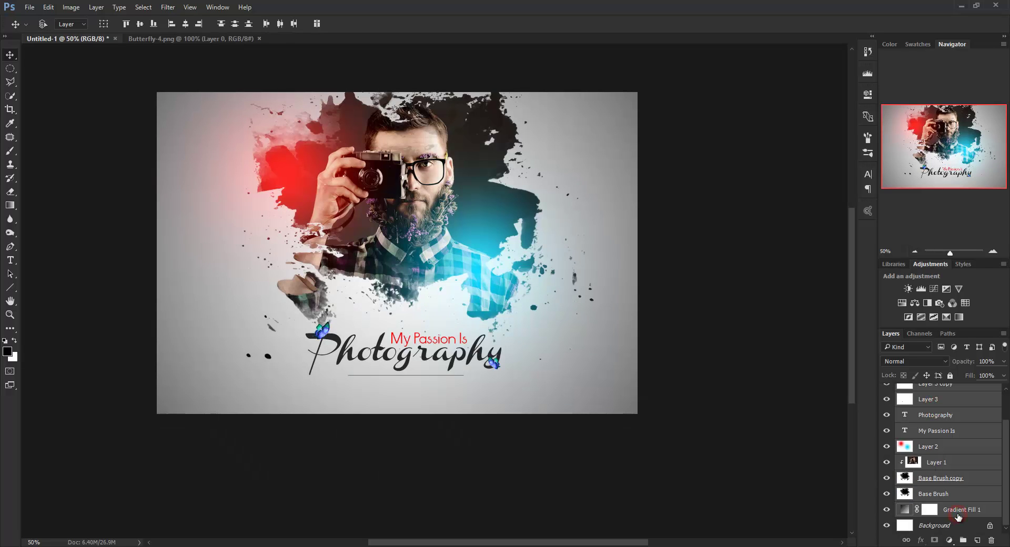
pyautogui.hotkey('ctrl', 'g')
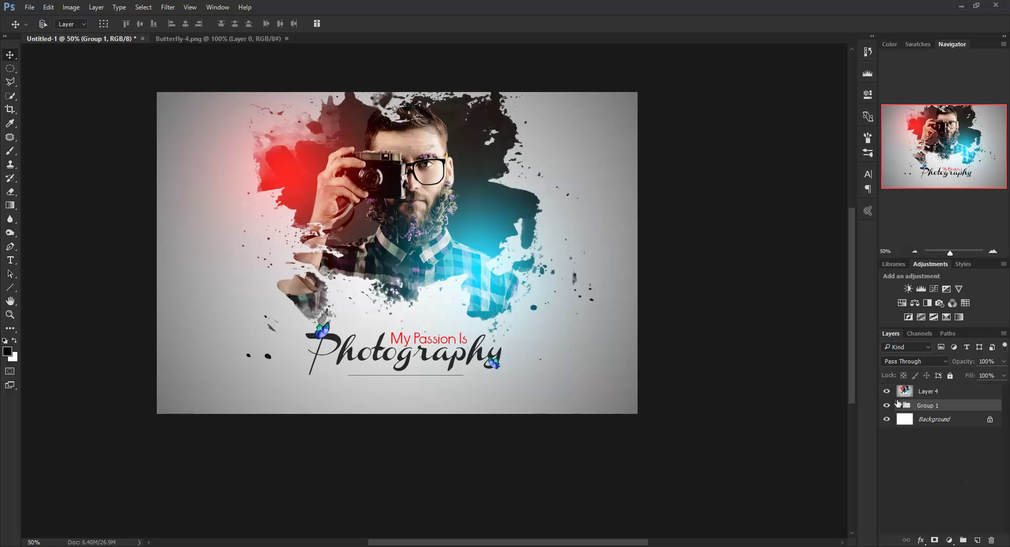
pyautogui.click(887, 406)
pyautogui.click(932, 392)
# Add a Curves adjustment above Layer 4 with a gentle S-curve for more contrast
pyautogui.click(950, 540)
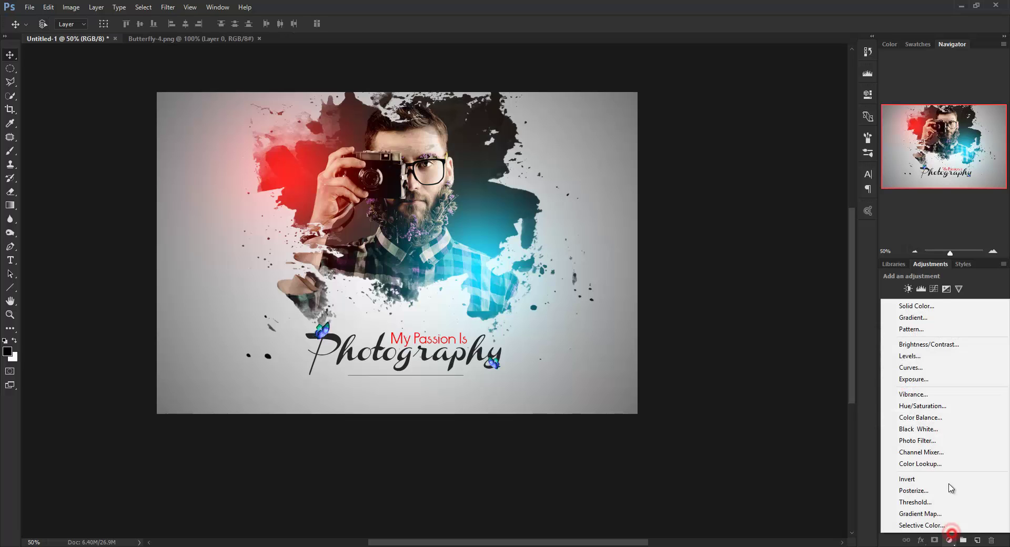
pyautogui.click(926, 373)
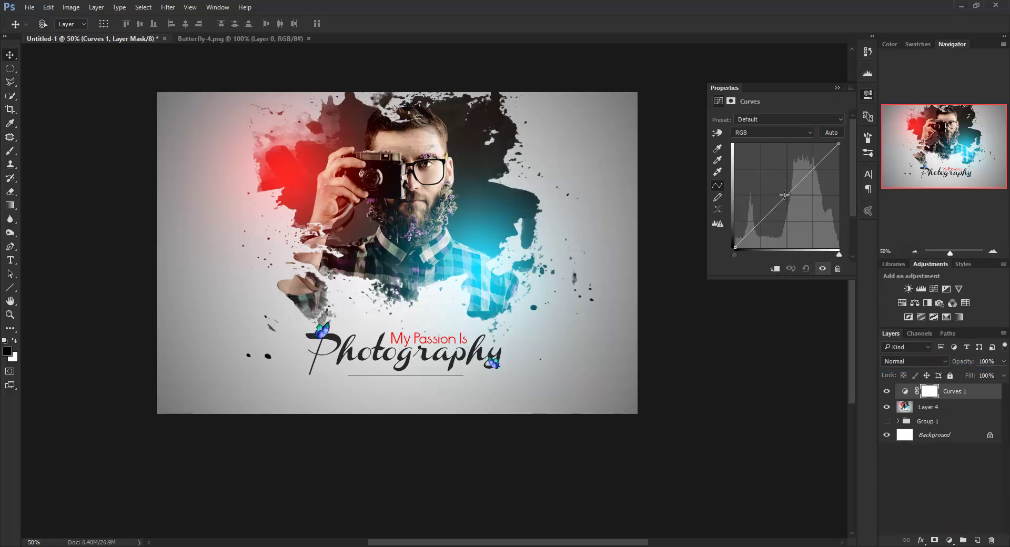
pyautogui.moveTo(788, 194); pyautogui.dragTo(790, 200)
pyautogui.moveTo(838, 145); pyautogui.dragTo(837, 142)
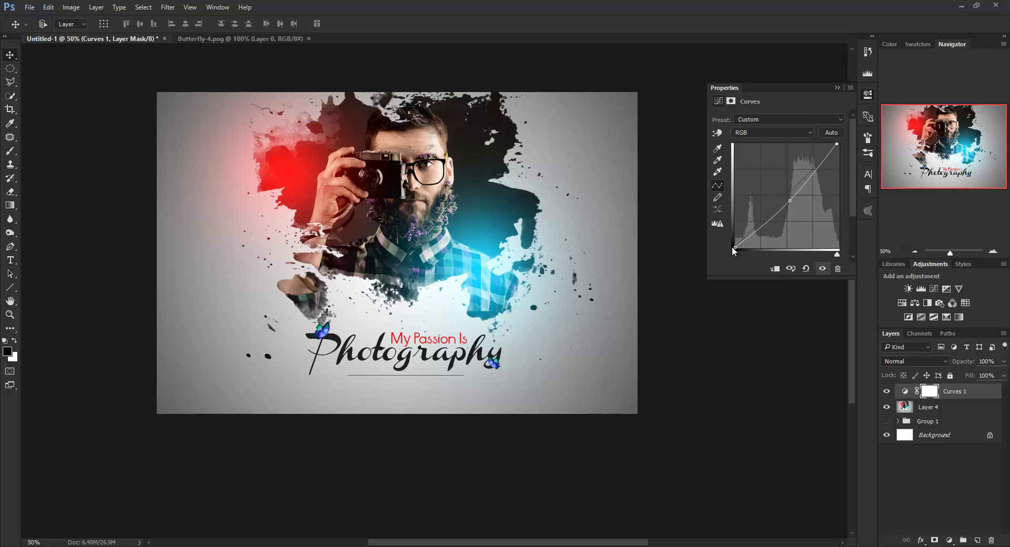
pyautogui.moveTo(736, 247); pyautogui.dragTo(737, 246)
pyautogui.click(837, 88)
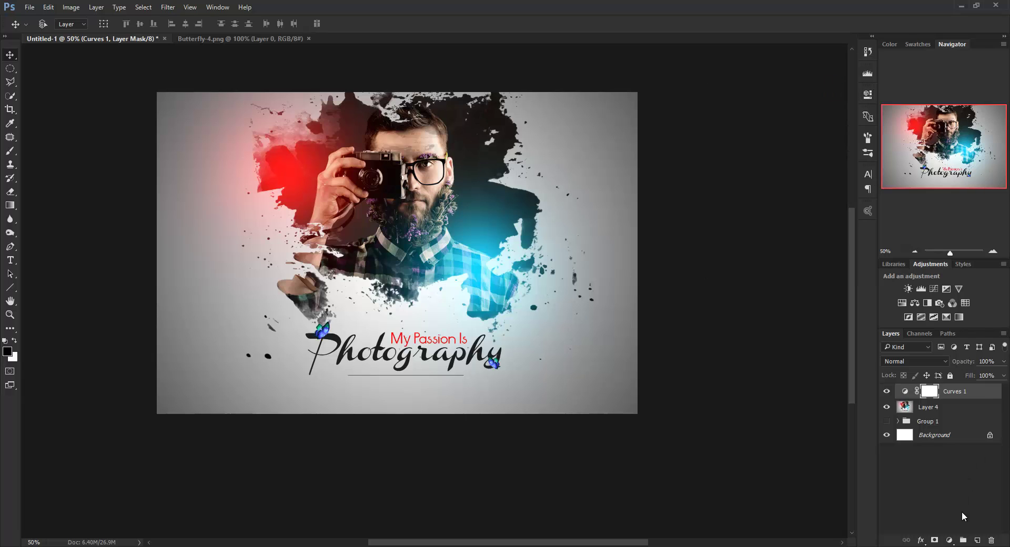
# Add a Brightness/Contrast adjustment above Curves 1 with brightness 14 and contrast 8
pyautogui.click(950, 541)
pyautogui.click(915, 348)
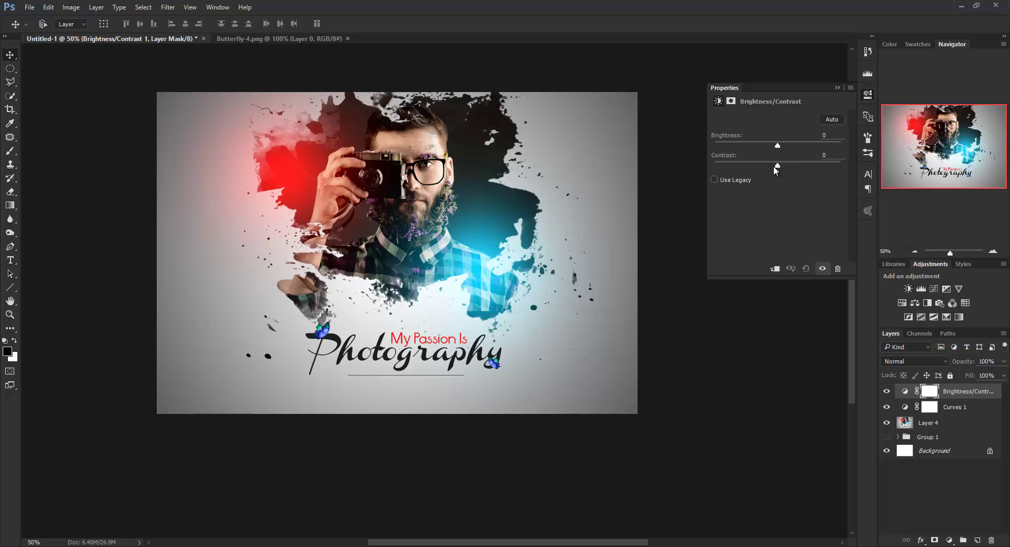
pyautogui.moveTo(778, 164); pyautogui.dragTo(781, 146)
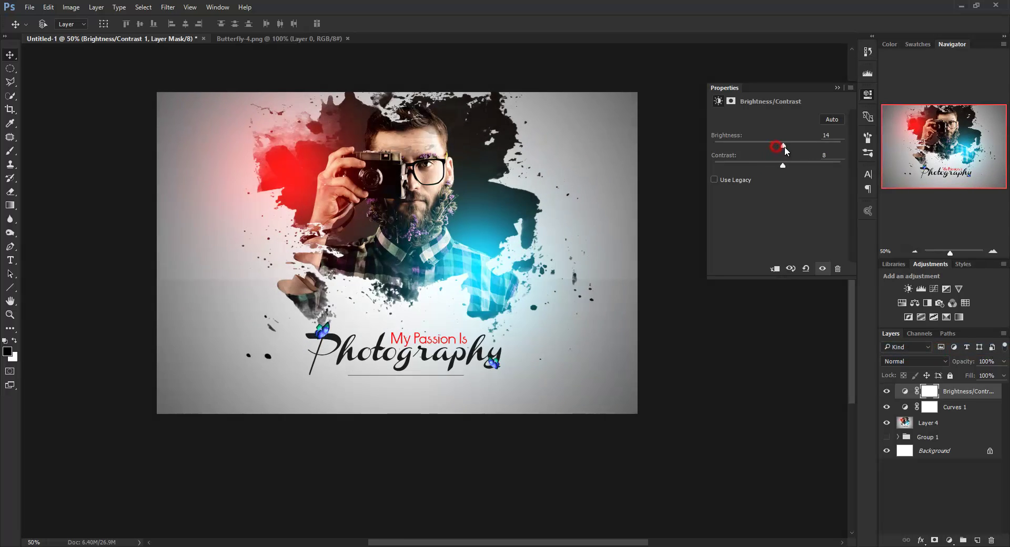
pyautogui.click(837, 88)
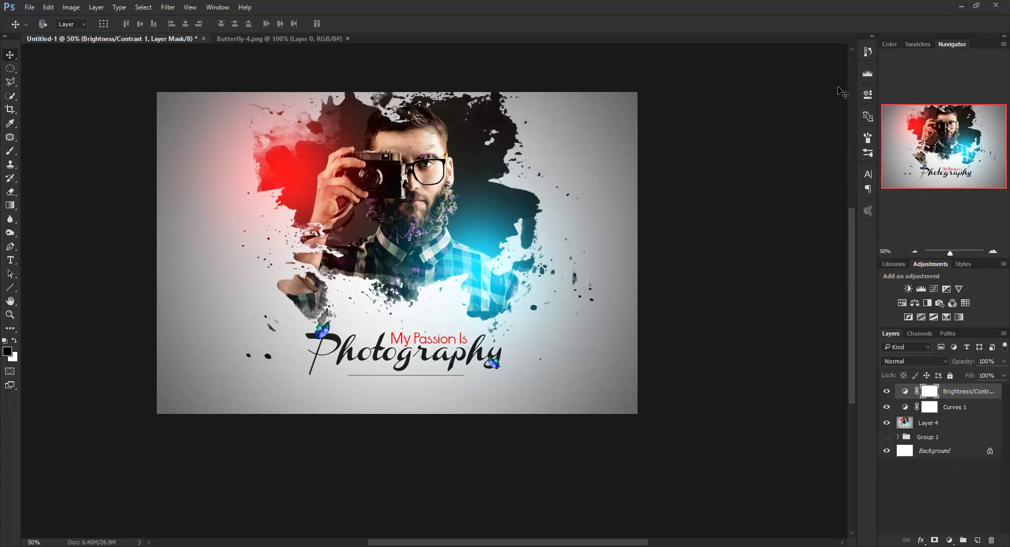